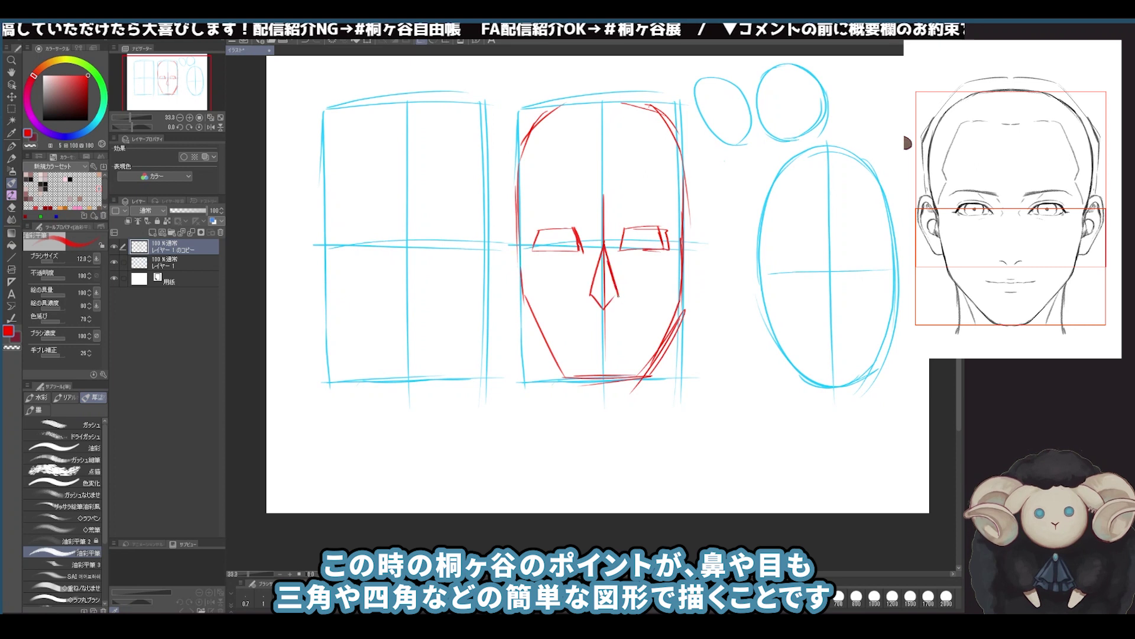
# - Undo the last stroke and rework the middle face's red cheek and jaw lines down to the flat chin
pyautogui.hotkey('ctrl', 'z')
pyautogui.moveTo(566, 326); pyautogui.dragTo(626, 380)
pyautogui.moveTo(657, 358); pyautogui.dragTo(634, 382)
pyautogui.moveTo(519, 253); pyautogui.dragTo(547, 342)
pyautogui.moveTo(686, 242); pyautogui.dragTo(642, 370)
pyautogui.moveTo(524, 296); pyautogui.dragTo(569, 383)
pyautogui.moveTo(577, 383); pyautogui.dragTo(608, 382)
# - Go over the red trapezoid outlines of both eyes on the middle face
pyautogui.moveTo(622, 252); pyautogui.dragTo(667, 253)
pyautogui.moveTo(569, 228); pyautogui.dragTo(577, 240)
pyautogui.moveTo(535, 231)
pyautogui.mouseDown()
pyautogui.moveTo(540, 255)
pyautogui.moveTo(580, 254)
pyautogui.mouseUp()
pyautogui.moveTo(544, 227)
pyautogui.mouseDown()
pyautogui.moveTo(570, 226)
pyautogui.moveTo(621, 256)
pyautogui.moveTo(670, 250)
pyautogui.mouseUp()
pyautogui.moveTo(634, 228); pyautogui.dragTo(666, 229)
pyautogui.moveTo(665, 230); pyautogui.dragTo(668, 253)
# - Draw stacked red arcs with double tick marks beside the middle face to mark its equal upper and lower halves
pyautogui.scroll(-3, 634, 255)
pyautogui.scroll(2, 616, 213)
pyautogui.moveTo(686, 183); pyautogui.dragTo(693, 277)
pyautogui.hotkey('ctrl', 'z')
pyautogui.moveTo(698, 233); pyautogui.dragTo(709, 233)
pyautogui.moveTo(699, 239); pyautogui.dragTo(710, 240)
pyautogui.moveTo(688, 286); pyautogui.dragTo(682, 382)
pyautogui.moveTo(701, 333); pyautogui.dragTo(715, 339)
# - Reinforce the red head outline around the skull and cheeks, and add the short line beneath the mouth
pyautogui.moveTo(595, 210)
pyautogui.mouseDown()
pyautogui.moveTo(577, 222)
pyautogui.moveTo(648, 200)
pyautogui.mouseUp()
pyautogui.moveTo(559, 212); pyautogui.dragTo(544, 308)
pyautogui.moveTo(663, 211); pyautogui.dragTo(668, 353)
pyautogui.moveTo(544, 299); pyautogui.dragTo(565, 365)
pyautogui.scroll(1, 568, 303)
pyautogui.scroll(-3, 572, 249)
pyautogui.scroll(2, 581, 276)
pyautogui.moveTo(594, 313); pyautogui.dragTo(604, 314)
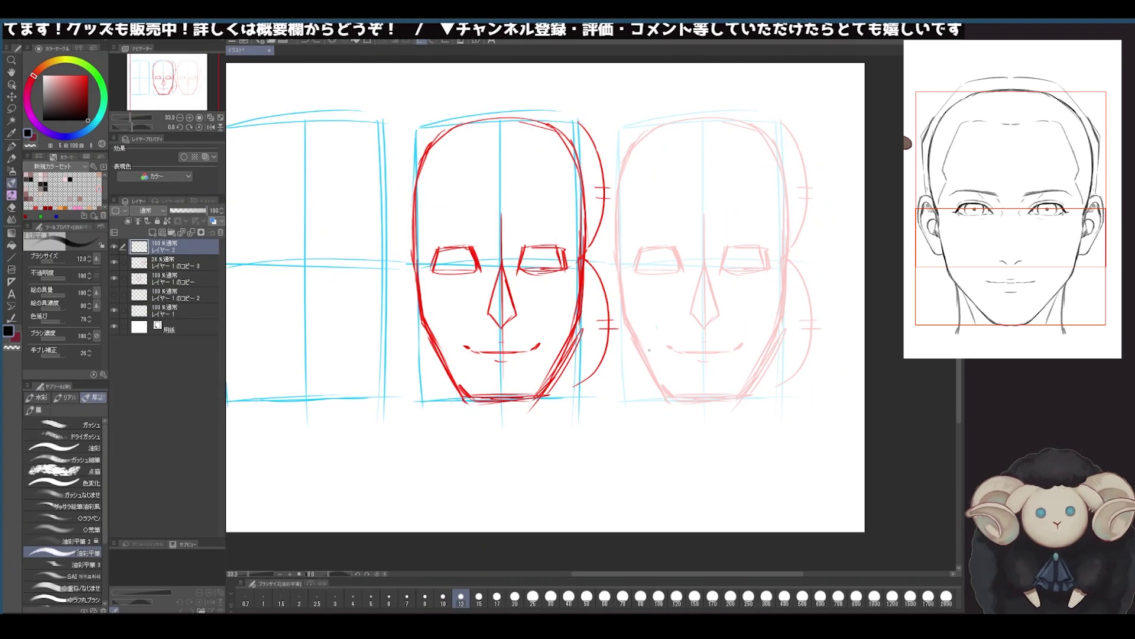
# - Trace the cheeks, jaw and chin of the faded face copy in black on the new layer
pyautogui.moveTo(621, 270); pyautogui.dragTo(628, 322)
pyautogui.moveTo(625, 318); pyautogui.dragTo(672, 395)
pyautogui.moveTo(672, 396)
pyautogui.mouseDown()
pyautogui.moveTo(729, 400)
pyautogui.moveTo(755, 370)
pyautogui.mouseUp()
pyautogui.moveTo(751, 374); pyautogui.dragTo(785, 259)
pyautogui.moveTo(775, 327); pyautogui.dragTo(738, 392)
pyautogui.moveTo(627, 325)
pyautogui.mouseDown()
pyautogui.moveTo(681, 402)
pyautogui.moveTo(740, 396)
pyautogui.mouseUp()
# - Ink thick upper eyelids, upper lashes and short lower lash marks on both eyes of the faded copy
pyautogui.moveTo(720, 263)
pyautogui.mouseDown()
pyautogui.moveTo(741, 247)
pyautogui.moveTo(779, 265)
pyautogui.mouseUp()
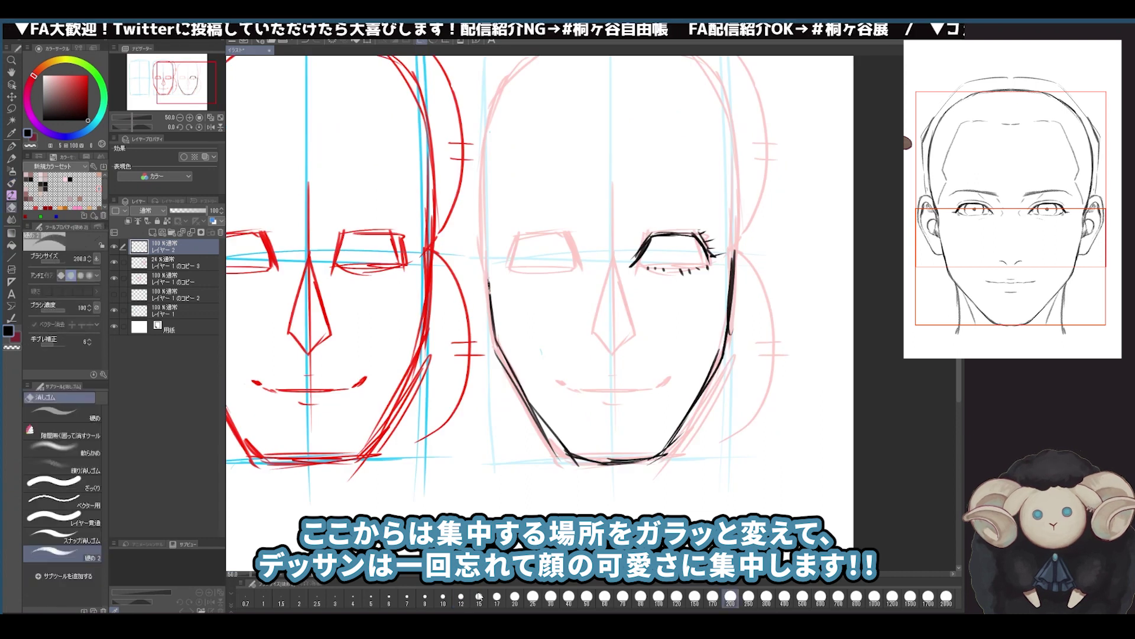
pyautogui.moveTo(519, 237)
pyautogui.mouseDown()
pyautogui.moveTo(507, 261)
pyautogui.moveTo(579, 259)
pyautogui.moveTo(511, 285)
pyautogui.mouseUp()
pyautogui.hotkey('ctrl', 'z')
pyautogui.hotkey('ctrl', '-')
pyautogui.moveTo(526, 273)
pyautogui.mouseDown()
pyautogui.moveTo(515, 266)
pyautogui.moveTo(563, 265)
pyautogui.mouseUp()
pyautogui.moveTo(560, 265); pyautogui.dragTo(570, 276)
pyautogui.moveTo(527, 289); pyautogui.dragTo(536, 292)
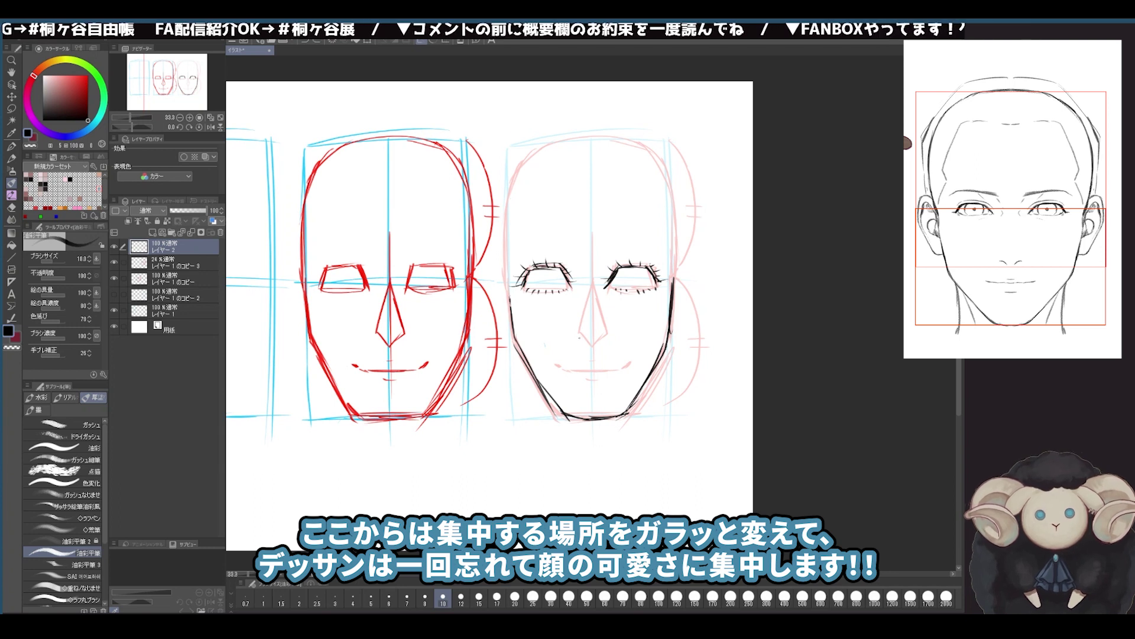
# - Sketch the underside of the nose with two curved nostril lines in black
pyautogui.moveTo(576, 337); pyautogui.dragTo(596, 345)
pyautogui.moveTo(599, 340); pyautogui.dragTo(606, 337)
pyautogui.moveTo(577, 332); pyautogui.dragTo(608, 331)
pyautogui.scroll(2, 586, 349)
pyautogui.scroll(-1, 594, 348)
pyautogui.moveTo(599, 250); pyautogui.dragTo(620, 322)
pyautogui.moveTo(599, 251)
pyautogui.mouseDown()
pyautogui.moveTo(564, 349)
pyautogui.moveTo(657, 344)
pyautogui.mouseUp()
pyautogui.hotkey('ctrl', 'z')
pyautogui.hotkey('ctrl', 'z')
pyautogui.hotkey('ctrl', 'z')
# - Draw the smiling mouth line and a small shaded lower-lip mark beneath it
pyautogui.scroll(-1, 586, 325)
pyautogui.scroll(1, 565, 376)
pyautogui.moveTo(573, 351); pyautogui.dragTo(616, 344)
pyautogui.hotkey('ctrl', 'z')
pyautogui.moveTo(591, 370); pyautogui.dragTo(621, 372)
pyautogui.moveTo(593, 372); pyautogui.dragTo(624, 371)
pyautogui.scroll(-1, 644, 361)
pyautogui.scroll(1, 641, 201)
# - Sketch thin arched eyebrows above both eyes, redrawing strokes until they match
pyautogui.moveTo(638, 249); pyautogui.dragTo(661, 248)
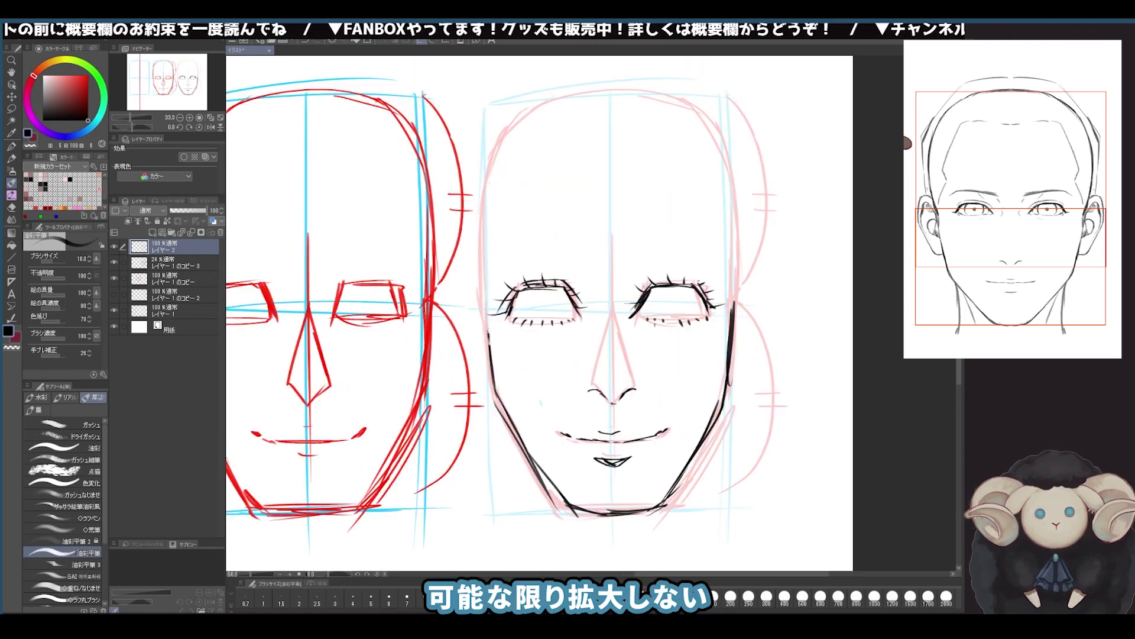
pyautogui.hotkey('ctrl', 'z')
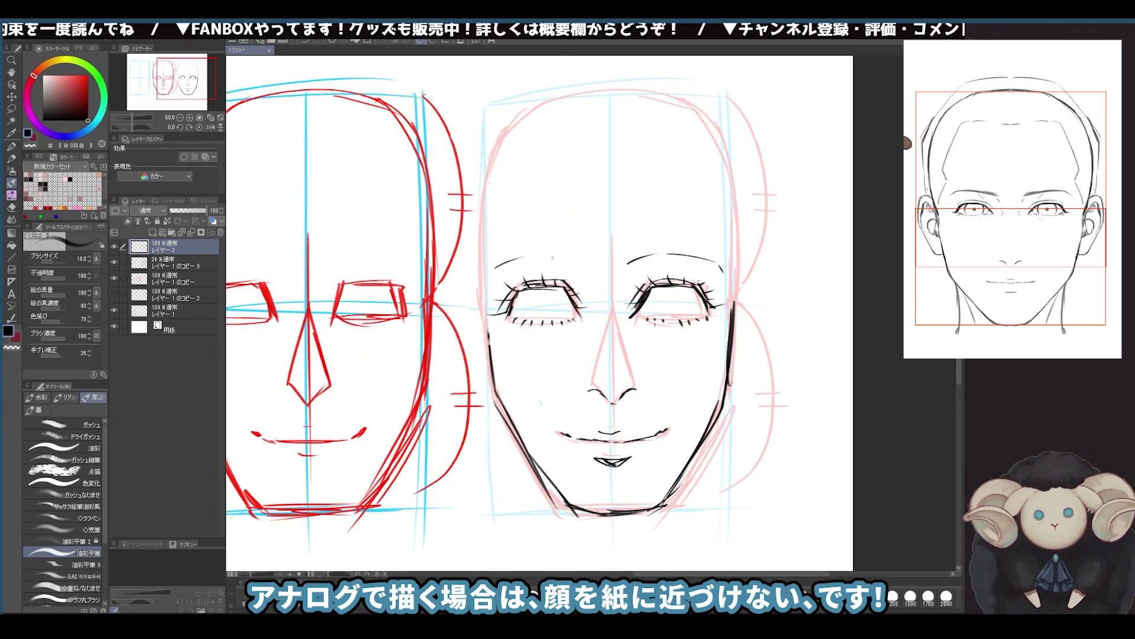
pyautogui.moveTo(632, 259); pyautogui.dragTo(705, 258)
pyautogui.hotkey('ctrl', 'z')
pyautogui.moveTo(633, 257); pyautogui.dragTo(715, 269)
pyautogui.scroll(-1, 698, 254)
pyautogui.scroll(1, 606, 269)
pyautogui.moveTo(610, 253); pyautogui.dragTo(525, 260)
pyautogui.hotkey('ctrl', 'z')
pyautogui.moveTo(666, 251)
pyautogui.mouseDown()
pyautogui.moveTo(746, 264)
pyautogui.moveTo(740, 251)
pyautogui.mouseUp()
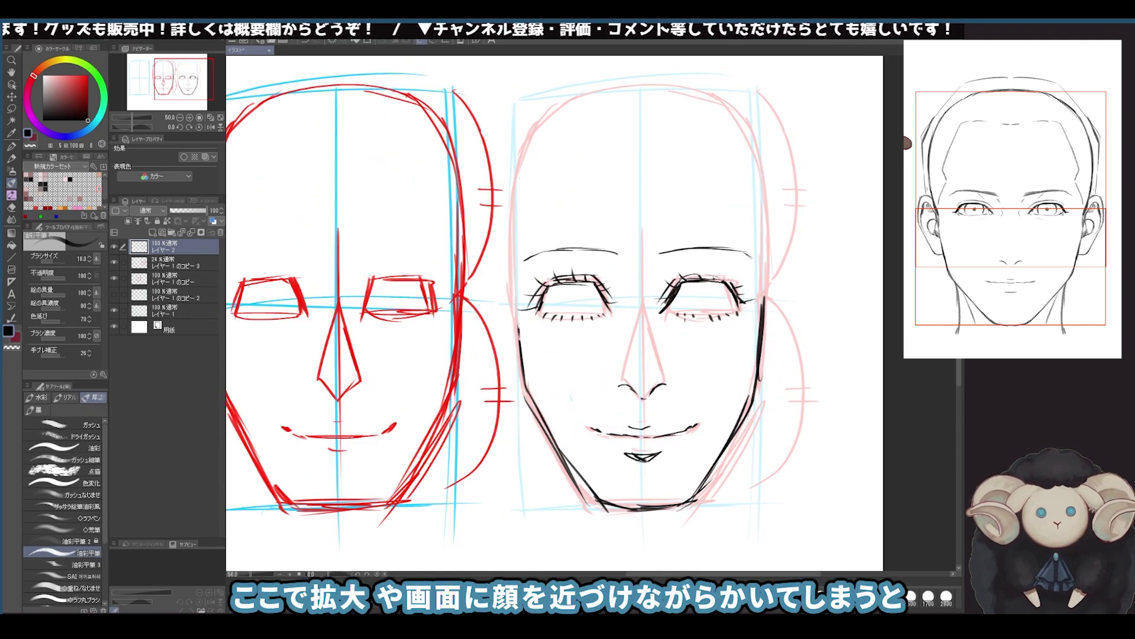
# - Select the area around each eye in turn and clear the selection
pyautogui.press('m')
pyautogui.moveTo(695, 346)
pyautogui.mouseDown()
pyautogui.moveTo(718, 346)
pyautogui.moveTo(685, 293)
pyautogui.moveTo(689, 349)
pyautogui.moveTo(661, 316)
pyautogui.mouseUp()
pyautogui.hotkey('ctrl', 'd')
pyautogui.hotkey('ctrl', 'd')
pyautogui.scroll(-1, 638, 361)
pyautogui.hotkey('ctrl', 'd')
pyautogui.moveTo(630, 309)
pyautogui.mouseDown()
pyautogui.moveTo(609, 346)
pyautogui.moveTo(631, 313)
pyautogui.moveTo(611, 324)
pyautogui.moveTo(598, 297)
pyautogui.mouseUp()
pyautogui.scroll(1, 611, 324)
pyautogui.press('b')
pyautogui.hotkey('ctrl', 'd')
# - Touch up the outer corner and lid line of the eye on the face's right side
pyautogui.scroll(-1, 591, 298)
pyautogui.scroll(1, 549, 270)
pyautogui.moveTo(751, 309); pyautogui.dragTo(764, 321)
pyautogui.moveTo(704, 313); pyautogui.dragTo(721, 312)
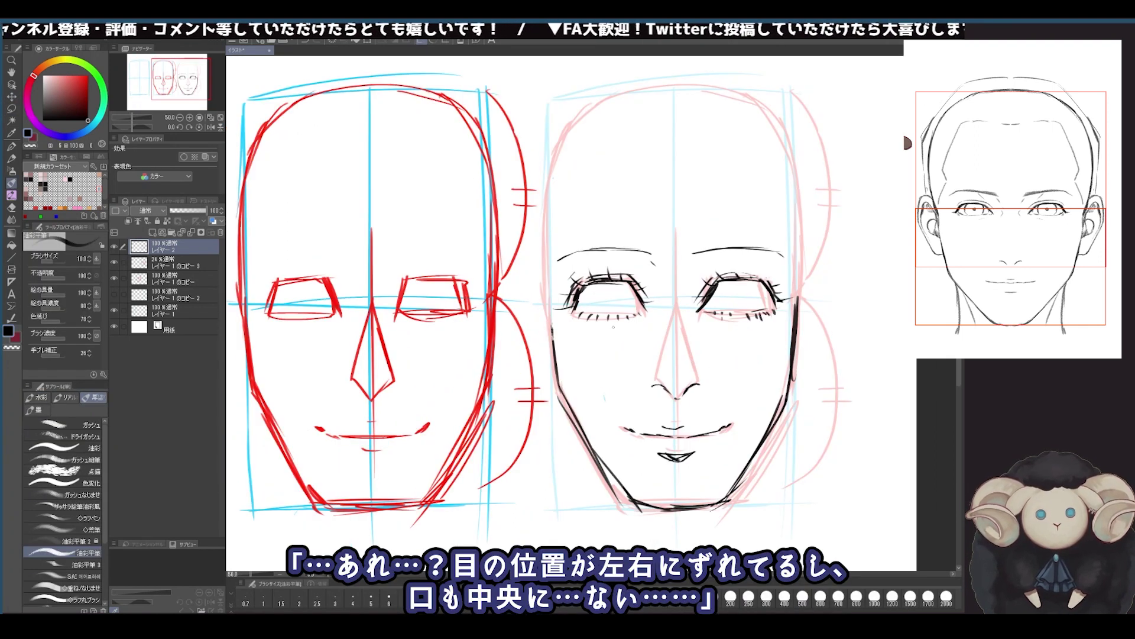
pyautogui.scroll(-1, 526, 290)
pyautogui.moveTo(619, 234); pyautogui.dragTo(599, 321)
pyautogui.hotkey('ctrl', 'z')
pyautogui.moveTo(615, 194); pyautogui.dragTo(601, 298)
pyautogui.moveTo(648, 188); pyautogui.dragTo(687, 296)
pyautogui.moveTo(675, 196); pyautogui.dragTo(691, 300)
pyautogui.hotkey('ctrl', 'z')
pyautogui.hotkey('ctrl', 'z')
pyautogui.hotkey('ctrl', 'z')
# - Sketch the upper-left skull contour, and draw a red guide curve across the face at nose level on a new layer
pyautogui.moveTo(595, 176); pyautogui.dragTo(539, 260)
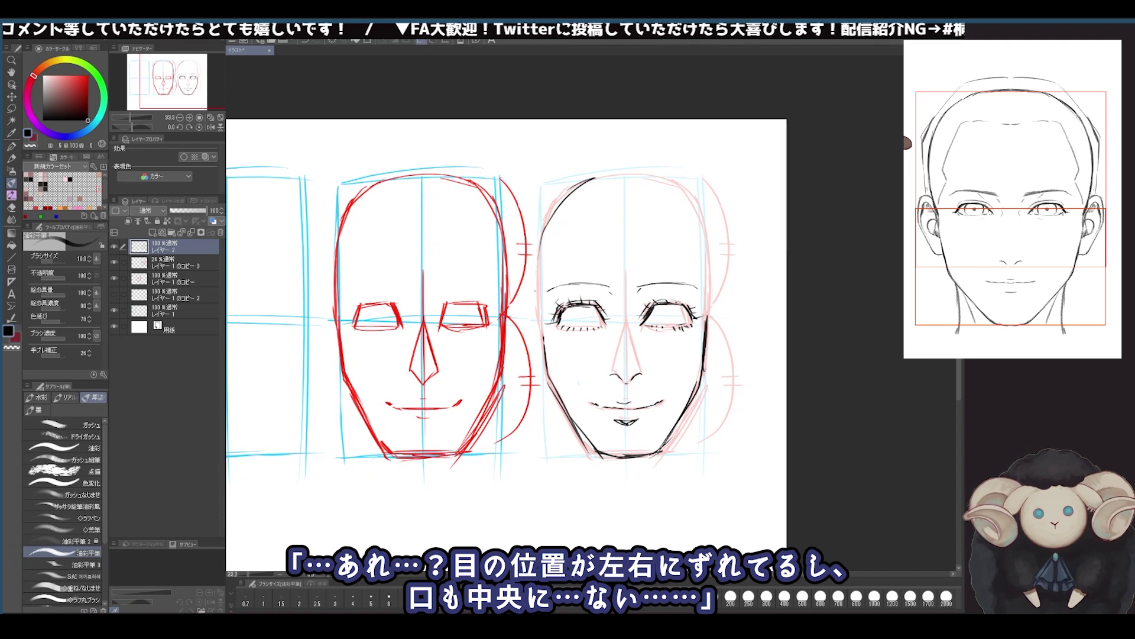
pyautogui.hotkey('ctrl', 'shift', 'n')
pyautogui.press('x')
pyautogui.moveTo(545, 362); pyautogui.dragTo(707, 352)
pyautogui.moveTo(538, 279)
pyautogui.mouseDown()
pyautogui.moveTo(720, 290)
pyautogui.moveTo(703, 367)
pyautogui.moveTo(535, 346)
pyautogui.moveTo(544, 364)
pyautogui.mouseUp()
# - Switch back to black on the face line layer and sketch the ears on both sides of the head
pyautogui.click(88, 120)
pyautogui.click(157, 265)
pyautogui.moveTo(531, 299)
pyautogui.mouseDown()
pyautogui.moveTo(539, 322)
pyautogui.moveTo(536, 311)
pyautogui.mouseUp()
pyautogui.moveTo(714, 291); pyautogui.dragTo(713, 313)
# - Draw the rounded skull outline over the crown and down both sides in black
pyautogui.moveTo(594, 178); pyautogui.dragTo(537, 260)
pyautogui.moveTo(555, 196); pyautogui.dragTo(614, 172)
pyautogui.moveTo(637, 175)
pyautogui.mouseDown()
pyautogui.moveTo(682, 190)
pyautogui.moveTo(715, 287)
pyautogui.mouseUp()
pyautogui.moveTo(541, 230)
pyautogui.mouseDown()
pyautogui.moveTo(542, 336)
pyautogui.moveTo(584, 336)
pyautogui.mouseUp()
# - Hide the red guide and faded construction layers, and erase the overlapping face line beside the left ear
pyautogui.click(114, 246)
pyautogui.click(114, 278)
pyautogui.scroll(1, 638, 309)
pyautogui.press('e')
pyautogui.moveTo(536, 307); pyautogui.dragTo(538, 333)
# - Add lower lid lines and round irises to both eyes with the brush
pyautogui.press('b')
pyautogui.moveTo(655, 336); pyautogui.dragTo(716, 331)
pyautogui.moveTo(540, 307)
pyautogui.mouseDown()
pyautogui.moveTo(543, 333)
pyautogui.moveTo(564, 336)
pyautogui.mouseUp()
pyautogui.moveTo(670, 303)
pyautogui.mouseDown()
pyautogui.moveTo(666, 317)
pyautogui.moveTo(690, 335)
pyautogui.mouseUp()
pyautogui.moveTo(663, 305)
pyautogui.mouseDown()
pyautogui.moveTo(665, 332)
pyautogui.moveTo(694, 335)
pyautogui.mouseUp()
pyautogui.moveTo(666, 309); pyautogui.dragTo(662, 336)
pyautogui.scroll(-2, 655, 272)
pyautogui.scroll(1, 656, 272)
pyautogui.scroll(5, 580, 288)
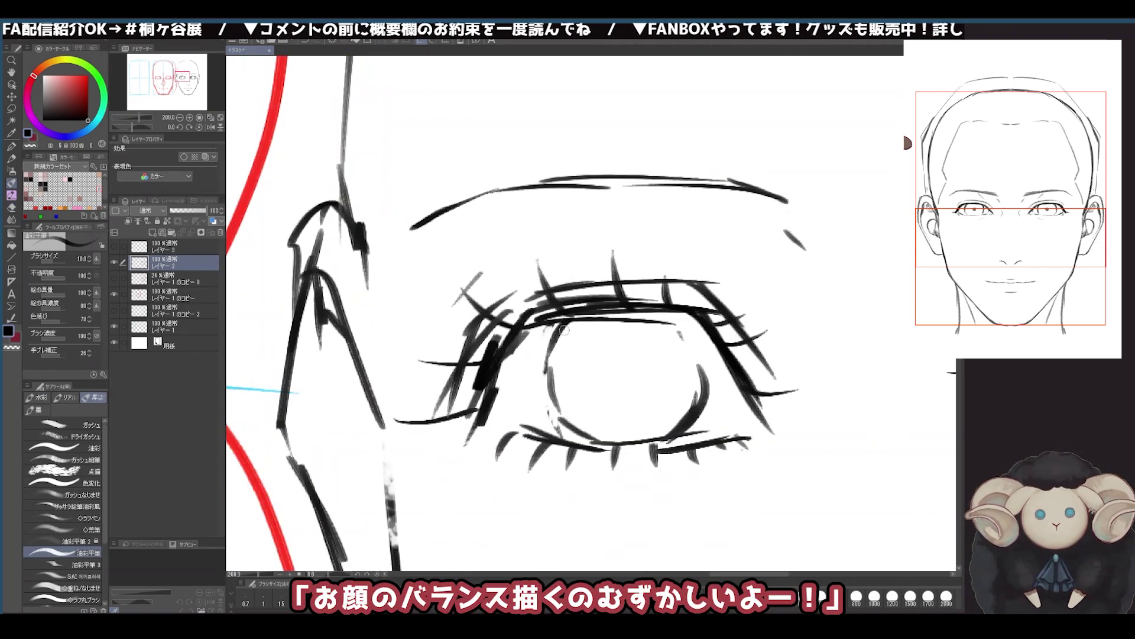
pyautogui.scroll(-2, 564, 329)
pyautogui.scroll(-3, 562, 263)
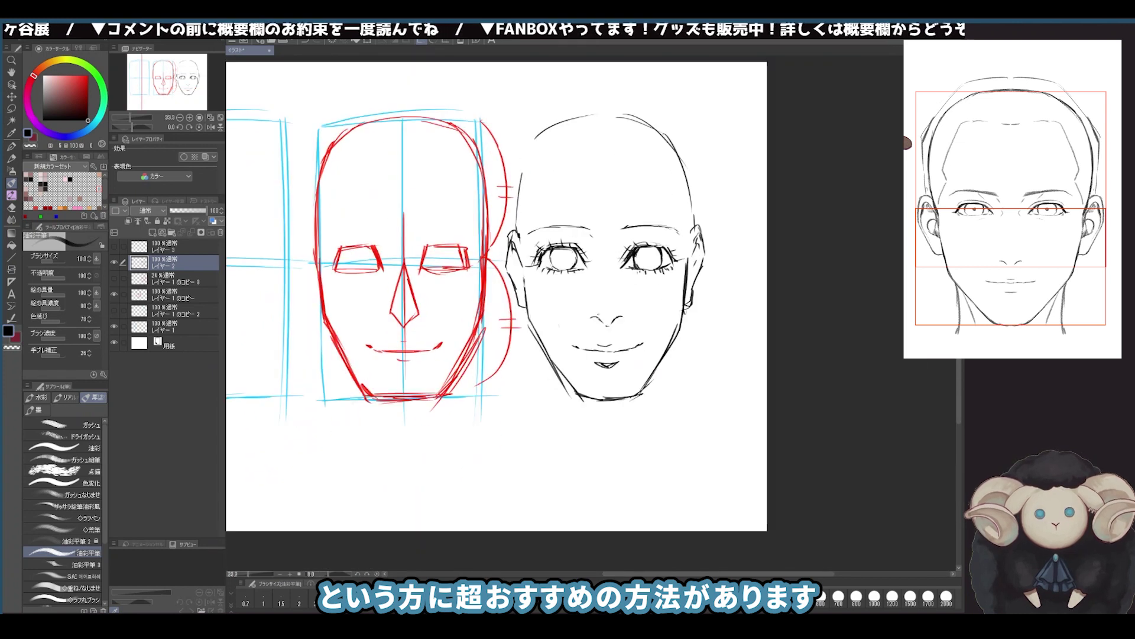
pyautogui.scroll(-1, 497, 296)
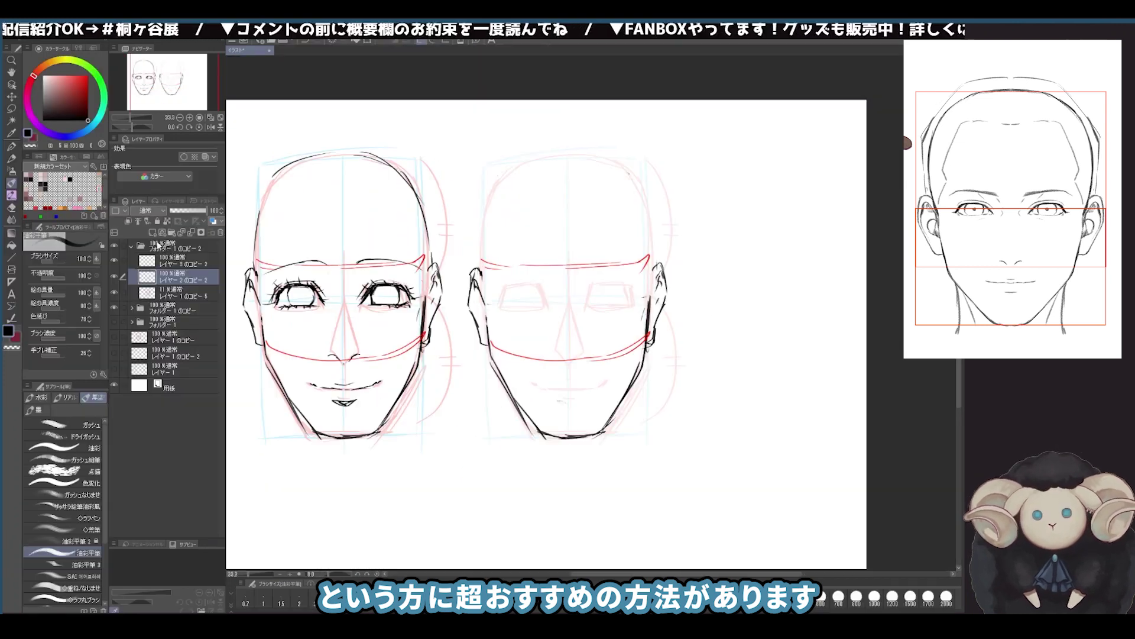
# - Sketch long vertical fringe strands over the forehead of the featureless second face
pyautogui.moveTo(548, 186)
pyautogui.mouseDown()
pyautogui.moveTo(556, 278)
pyautogui.moveTo(545, 254)
pyautogui.mouseUp()
pyautogui.hotkey('ctrl', 'z')
pyautogui.moveTo(591, 168); pyautogui.dragTo(585, 269)
pyautogui.moveTo(579, 204); pyautogui.dragTo(576, 260)
pyautogui.moveTo(603, 178)
pyautogui.mouseDown()
pyautogui.moveTo(594, 273)
pyautogui.moveTo(621, 272)
pyautogui.mouseUp()
pyautogui.moveTo(626, 184); pyautogui.dragTo(635, 266)
pyautogui.moveTo(550, 183); pyautogui.dragTo(543, 260)
# - Draw the outer hair contour from the crown down both sides of the second head
pyautogui.moveTo(565, 155)
pyautogui.mouseDown()
pyautogui.moveTo(574, 191)
pyautogui.moveTo(615, 176)
pyautogui.moveTo(658, 233)
pyautogui.mouseUp()
pyautogui.hotkey('ctrl', 'z')
pyautogui.moveTo(640, 164); pyautogui.dragTo(654, 282)
pyautogui.moveTo(553, 141); pyautogui.dragTo(507, 279)
pyautogui.moveTo(518, 151); pyautogui.dragTo(486, 287)
pyautogui.moveTo(488, 232); pyautogui.dragTo(474, 327)
pyautogui.moveTo(637, 199); pyautogui.dragTo(644, 325)
pyautogui.moveTo(631, 201); pyautogui.dragTo(659, 345)
# - Sketch side locks in front of the ears and extend the straight outer hair down to jaw level
pyautogui.moveTo(503, 242); pyautogui.dragTo(494, 360)
pyautogui.scroll(-1, 574, 319)
pyautogui.hotkey('ctrl', 'z')
pyautogui.moveTo(512, 237); pyautogui.dragTo(520, 352)
pyautogui.moveTo(632, 272); pyautogui.dragTo(619, 346)
pyautogui.moveTo(569, 172)
pyautogui.mouseDown()
pyautogui.moveTo(615, 179)
pyautogui.moveTo(652, 268)
pyautogui.mouseUp()
pyautogui.moveTo(638, 228); pyautogui.dragTo(641, 313)
pyautogui.moveTo(648, 266); pyautogui.dragTo(644, 406)
pyautogui.moveTo(637, 324); pyautogui.dragTo(641, 400)
pyautogui.moveTo(555, 172)
pyautogui.mouseDown()
pyautogui.moveTo(494, 287)
pyautogui.moveTo(495, 236)
pyautogui.moveTo(495, 405)
pyautogui.mouseUp()
pyautogui.hotkey('ctrl', 'z')
# - Fill out the long straight hair ends on both sides, and add a curved line beneath the chin
pyautogui.moveTo(500, 314); pyautogui.dragTo(498, 396)
pyautogui.moveTo(650, 214); pyautogui.dragTo(640, 406)
pyautogui.moveTo(637, 316); pyautogui.dragTo(644, 403)
pyautogui.moveTo(509, 325); pyautogui.dragTo(504, 415)
pyautogui.moveTo(515, 376); pyautogui.dragTo(509, 408)
pyautogui.moveTo(553, 405); pyautogui.dragTo(593, 416)
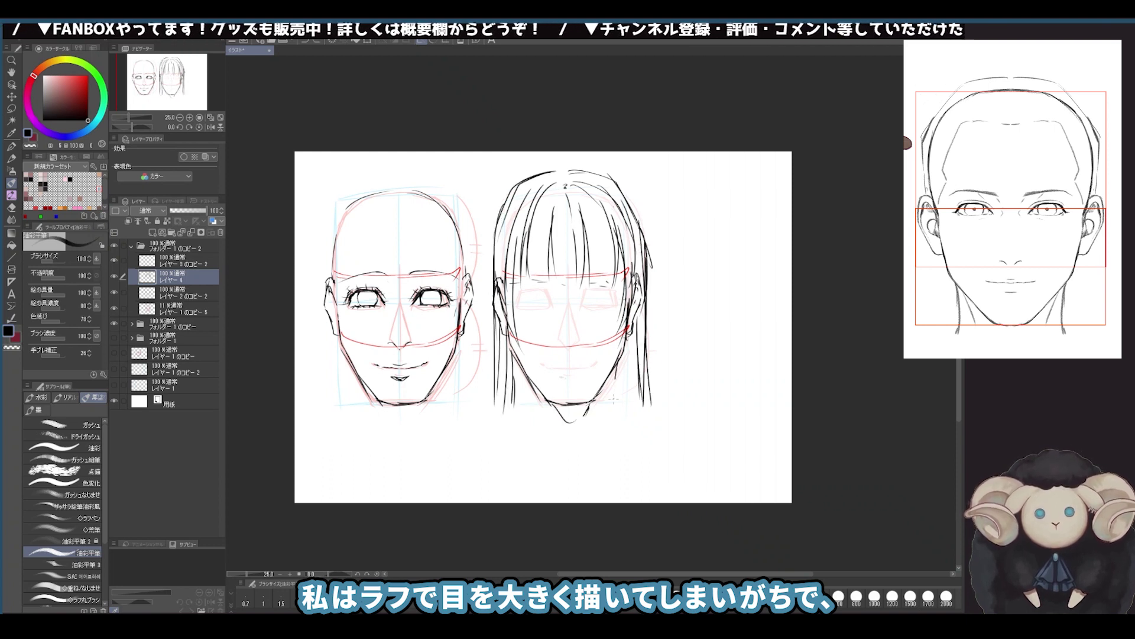
pyautogui.moveTo(523, 367); pyautogui.dragTo(521, 433)
pyautogui.moveTo(615, 367); pyautogui.dragTo(615, 404)
pyautogui.hotkey('ctrl', 'z')
pyautogui.hotkey('ctrl', 'z')
# - Sketch straight side locks hanging from ear level to below the jaw on both sides of the second head
pyautogui.moveTo(523, 371); pyautogui.dragTo(526, 435)
pyautogui.moveTo(616, 362)
pyautogui.mouseDown()
pyautogui.moveTo(618, 434)
pyautogui.moveTo(609, 401)
pyautogui.mouseUp()
pyautogui.moveTo(623, 342); pyautogui.dragTo(632, 433)
pyautogui.moveTo(618, 364); pyautogui.dragTo(624, 404)
pyautogui.moveTo(516, 359); pyautogui.dragTo(512, 432)
pyautogui.moveTo(524, 387); pyautogui.dragTo(519, 420)
# - Strengthen the outer hair contour from the crown down past the jaw on both sides of the second head
pyautogui.moveTo(514, 185); pyautogui.dragTo(493, 395)
pyautogui.moveTo(548, 177)
pyautogui.mouseDown()
pyautogui.moveTo(593, 175)
pyautogui.moveTo(650, 414)
pyautogui.mouseUp()
pyautogui.moveTo(494, 256); pyautogui.dragTo(492, 438)
pyautogui.moveTo(644, 347); pyautogui.dragTo(652, 426)
# - Draw the fringe's straight lower edge just above the eye guides and add strands to the fringe and side hair
pyautogui.scroll(2, 572, 318)
pyautogui.moveTo(484, 246); pyautogui.dragTo(520, 246)
pyautogui.moveTo(483, 221); pyautogui.dragTo(489, 255)
pyautogui.moveTo(537, 215); pyautogui.dragTo(542, 252)
pyautogui.moveTo(545, 248); pyautogui.dragTo(582, 245)
pyautogui.moveTo(607, 243); pyautogui.dragTo(653, 244)
pyautogui.moveTo(659, 175); pyautogui.dragTo(669, 250)
# - Add a new layer and sketch the upper outline of the eye at the viewer's right on the second face
pyautogui.click(153, 232)
pyautogui.moveTo(592, 283)
pyautogui.mouseDown()
pyautogui.moveTo(607, 260)
pyautogui.moveTo(653, 266)
pyautogui.mouseUp()
pyautogui.moveTo(651, 264); pyautogui.dragTo(661, 288)
pyautogui.moveTo(603, 260); pyautogui.dragTo(588, 296)
pyautogui.moveTo(471, 265); pyautogui.dragTo(461, 293)
pyautogui.moveTo(472, 264); pyautogui.dragTo(524, 265)
pyautogui.hotkey('ctrl', 'z')
pyautogui.hotkey('ctrl', 'z')
pyautogui.hotkey('ctrl', 'z')
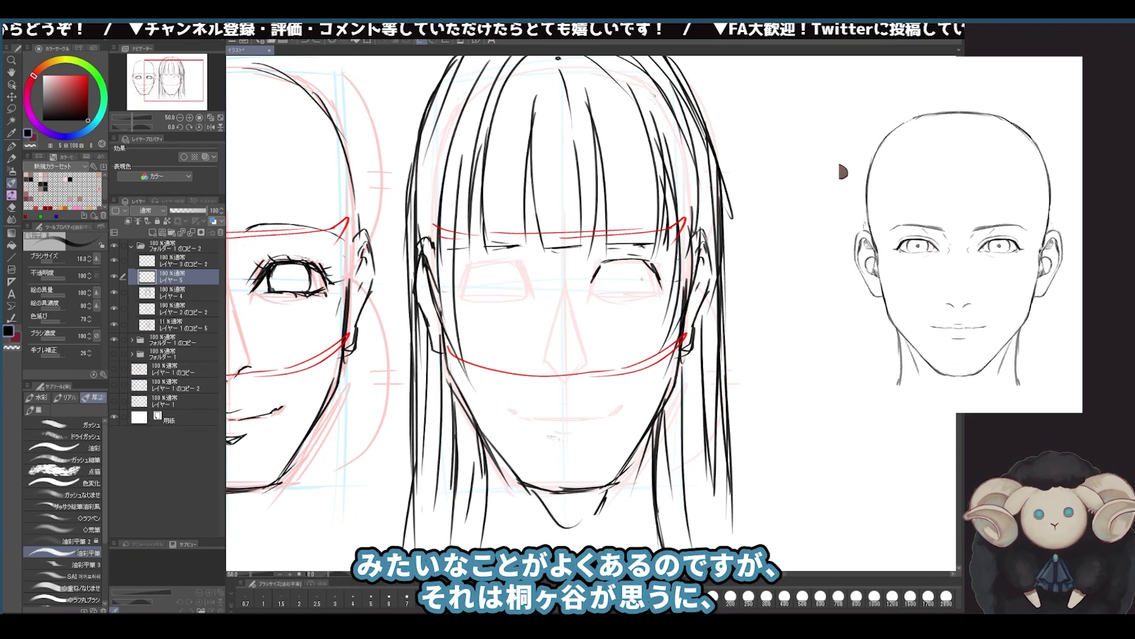
pyautogui.scroll(-1, 642, 278)
pyautogui.click(89, 76)
pyautogui.moveTo(443, 296); pyautogui.dragTo(405, 304)
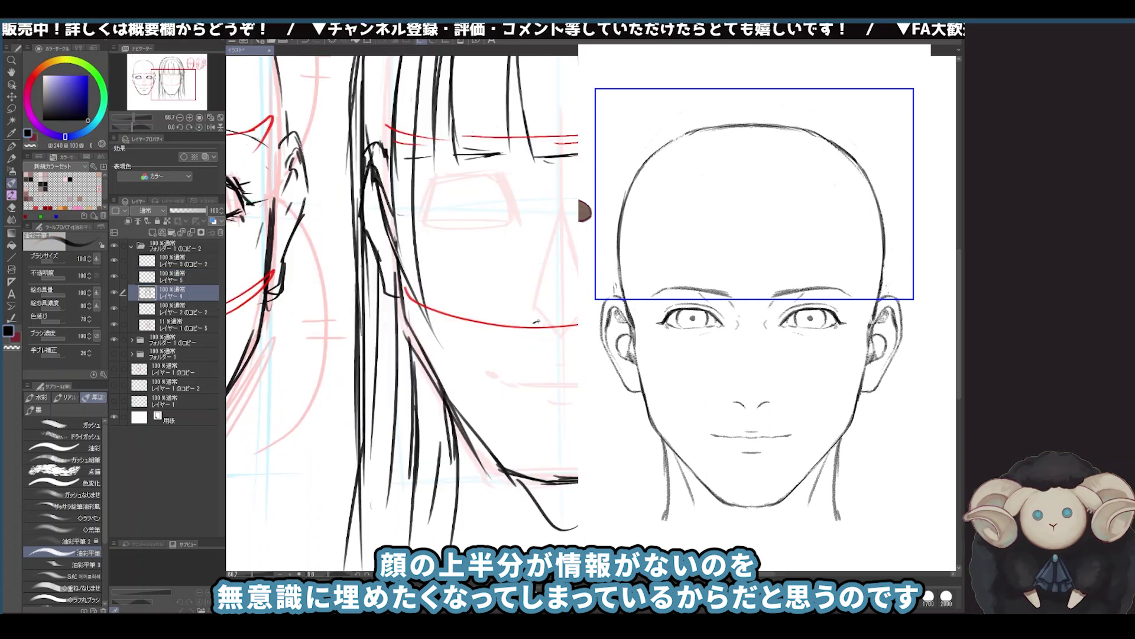
# - Increase the brush size to 15 and draw the outlines of both eyes over the guides on the second face
pyautogui.moveTo(631, 267); pyautogui.dragTo(661, 260)
pyautogui.press(']')
pyautogui.press(']')
pyautogui.press(']')
pyautogui.press(']')
pyautogui.moveTo(619, 243); pyautogui.dragTo(664, 257)
pyautogui.moveTo(527, 247); pyautogui.dragTo(576, 264)
pyautogui.moveTo(566, 265); pyautogui.dragTo(520, 254)
pyautogui.moveTo(618, 250); pyautogui.dragTo(615, 263)
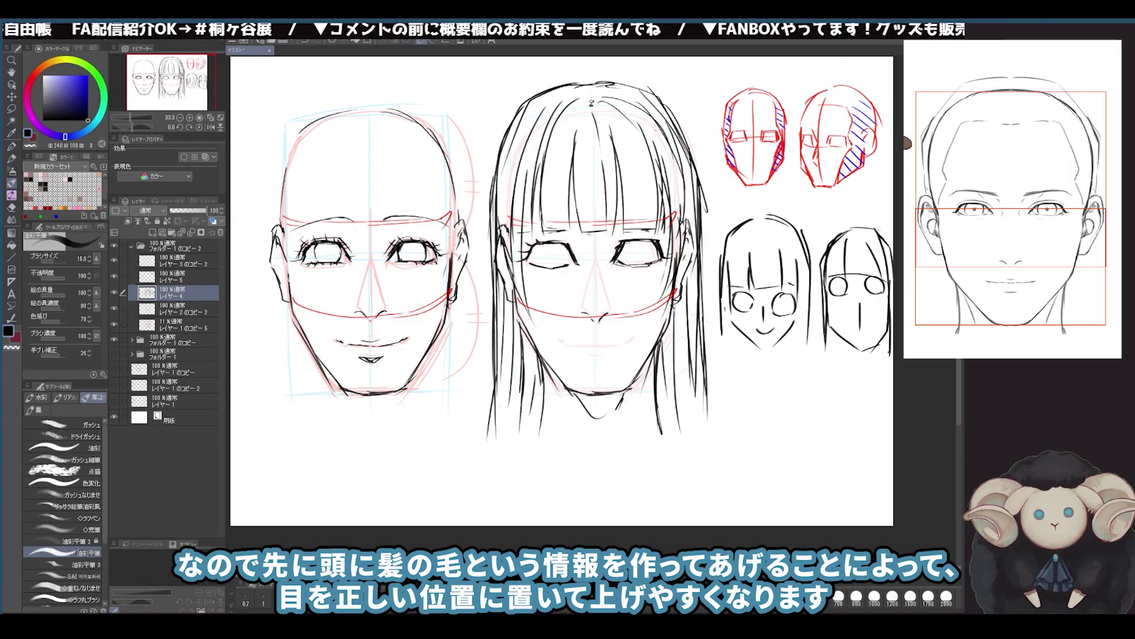
# - Add the irises, lashes, nose, smiling mouth and lower-lip mark to the second face
pyautogui.moveTo(581, 344)
pyautogui.mouseDown()
pyautogui.moveTo(634, 336)
pyautogui.moveTo(606, 362)
pyautogui.mouseUp()
pyautogui.moveTo(549, 294); pyautogui.dragTo(550, 305)
pyautogui.moveTo(658, 292); pyautogui.dragTo(680, 311)
pyautogui.moveTo(678, 288); pyautogui.dragTo(678, 297)
pyautogui.hotkey('ctrl', '-')
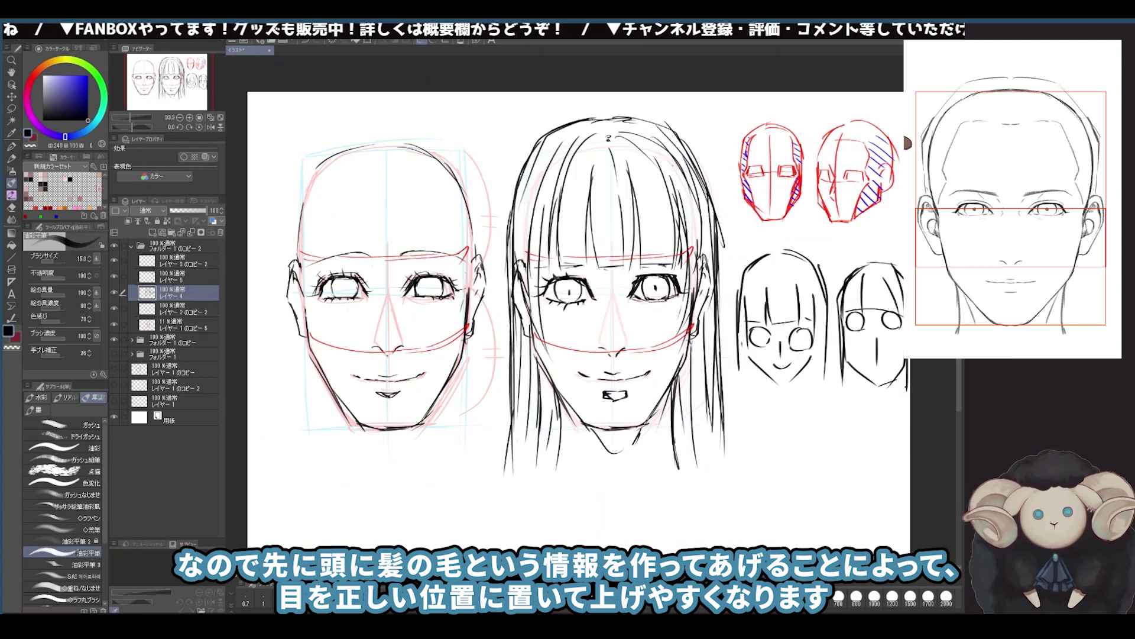
pyautogui.moveTo(550, 302); pyautogui.dragTo(515, 316)
pyautogui.hotkey('ctrl', '-')
# - On レイヤー 5, hatch the side planes of the two small red heads in blue
pyautogui.click(177, 276)
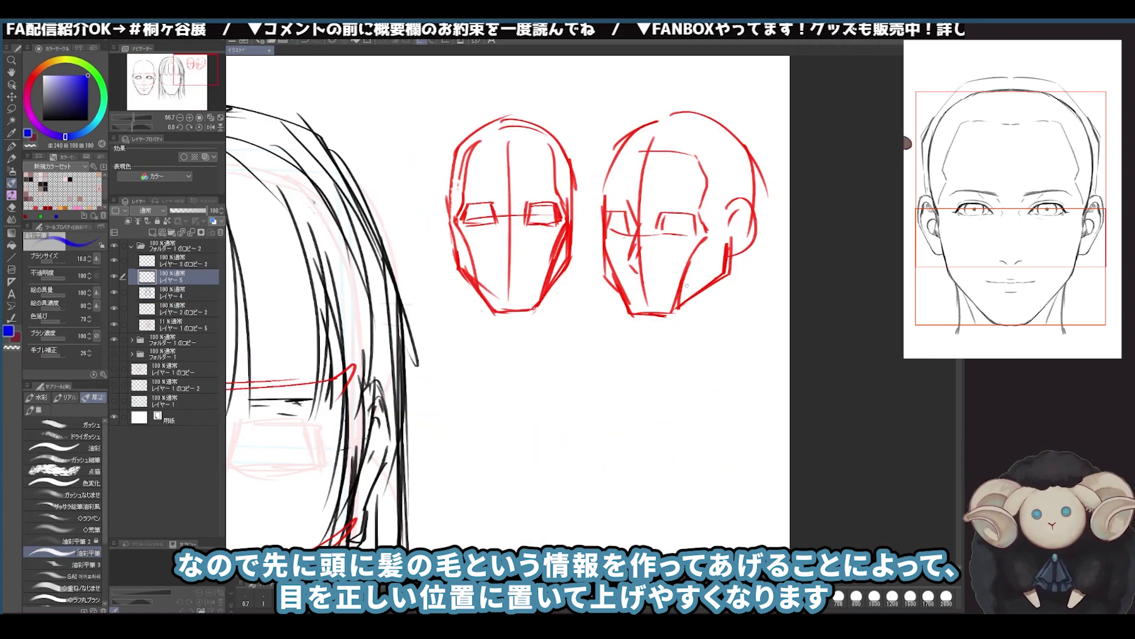
pyautogui.moveTo(686, 285)
pyautogui.mouseDown()
pyautogui.moveTo(728, 242)
pyautogui.moveTo(746, 148)
pyautogui.mouseUp()
pyautogui.moveTo(564, 248)
pyautogui.mouseDown()
pyautogui.moveTo(552, 283)
pyautogui.moveTo(559, 157)
pyautogui.mouseUp()
pyautogui.moveTo(467, 275); pyautogui.dragTo(463, 155)
# - Mark the side planes of the large haired face with blue edge lines and hatching beside the cheeks
pyautogui.moveTo(642, 332); pyautogui.dragTo(610, 483)
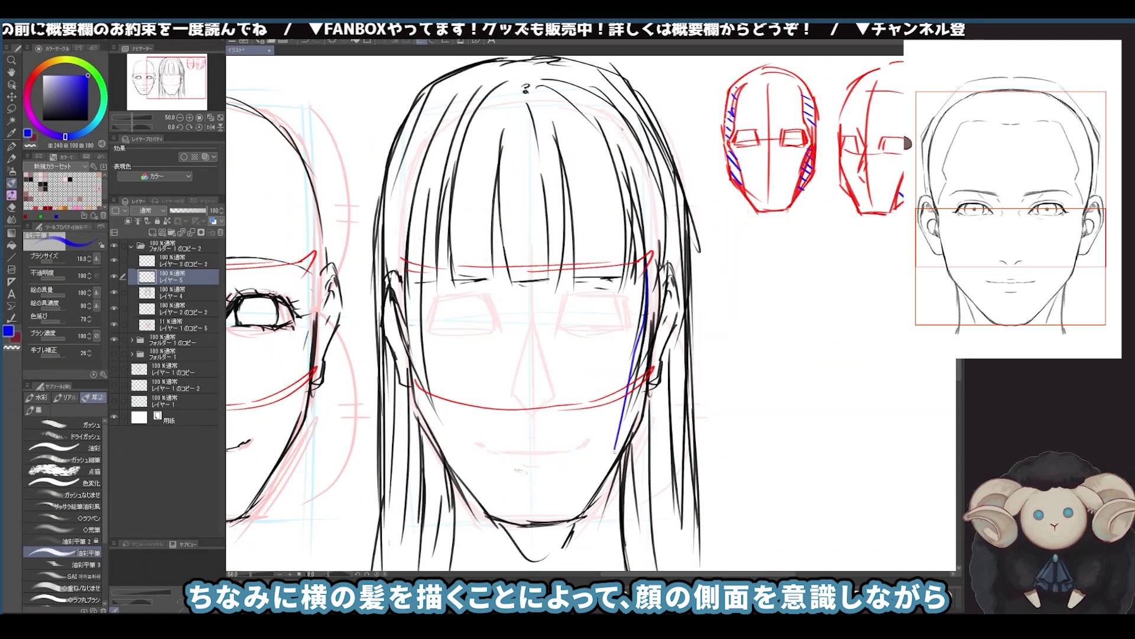
pyautogui.moveTo(630, 356); pyautogui.dragTo(628, 435)
pyautogui.moveTo(641, 363); pyautogui.dragTo(635, 428)
pyautogui.moveTo(646, 331); pyautogui.dragTo(651, 407)
pyautogui.moveTo(648, 261); pyautogui.dragTo(656, 333)
pyautogui.moveTo(419, 277)
pyautogui.mouseDown()
pyautogui.moveTo(429, 414)
pyautogui.moveTo(451, 478)
pyautogui.mouseUp()
pyautogui.moveTo(403, 294)
pyautogui.mouseDown()
pyautogui.moveTo(431, 427)
pyautogui.moveTo(420, 333)
pyautogui.mouseUp()
pyautogui.moveTo(412, 340); pyautogui.dragTo(425, 377)
pyautogui.hotkey('ctrl', '-')
pyautogui.hotkey('ctrl', '+')
pyautogui.click(115, 276)
pyautogui.click(114, 277)
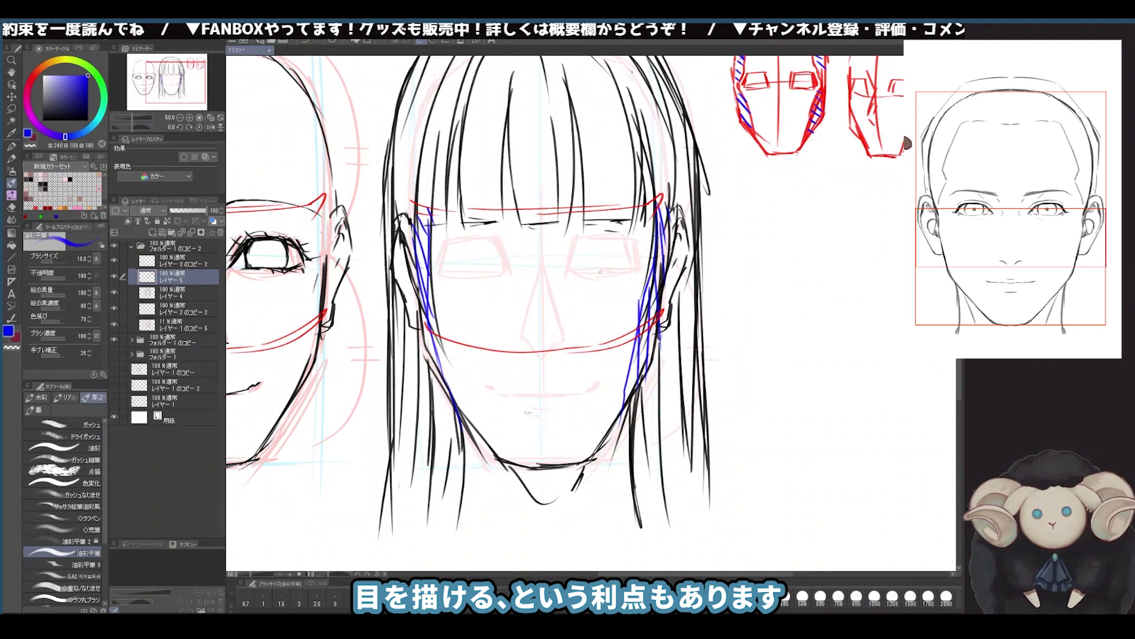
# - Set the drawing colour to black and toggle the visibility of レイヤー 5
pyautogui.click(155, 293)
pyautogui.click(114, 277)
pyautogui.click(87, 120)
pyautogui.click(115, 277)
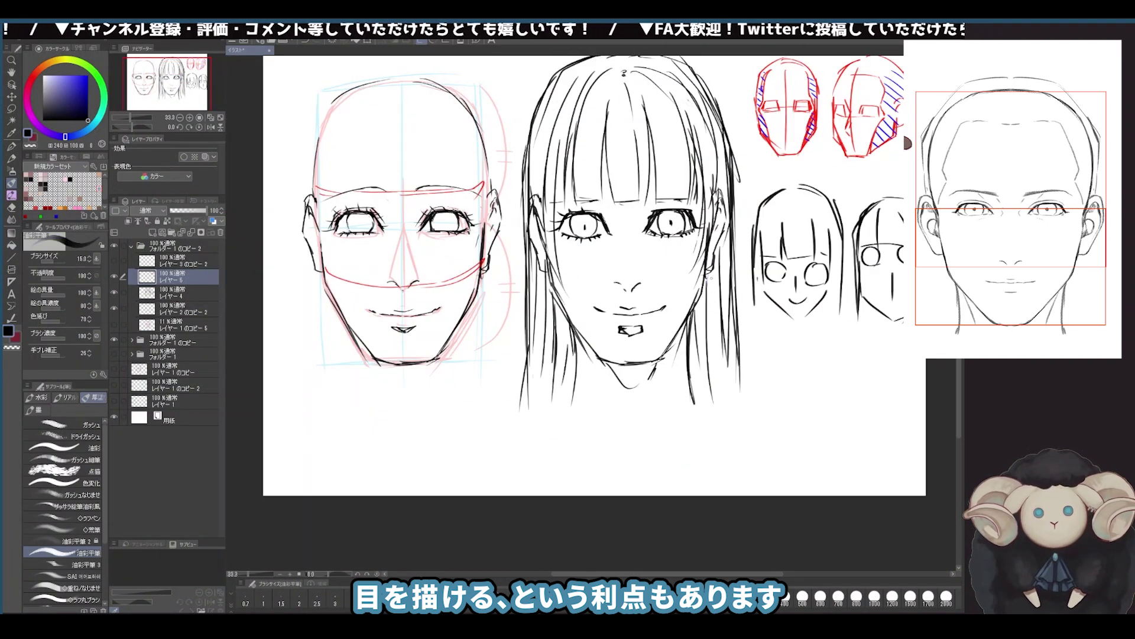
# - Examine the balance of the finished rough as a whole, both mirrored horizontally and in normal orientation
pyautogui.scroll(-2, 607, 269)
pyautogui.scroll(1, 607, 269)
pyautogui.scroll(1, 712, 127)
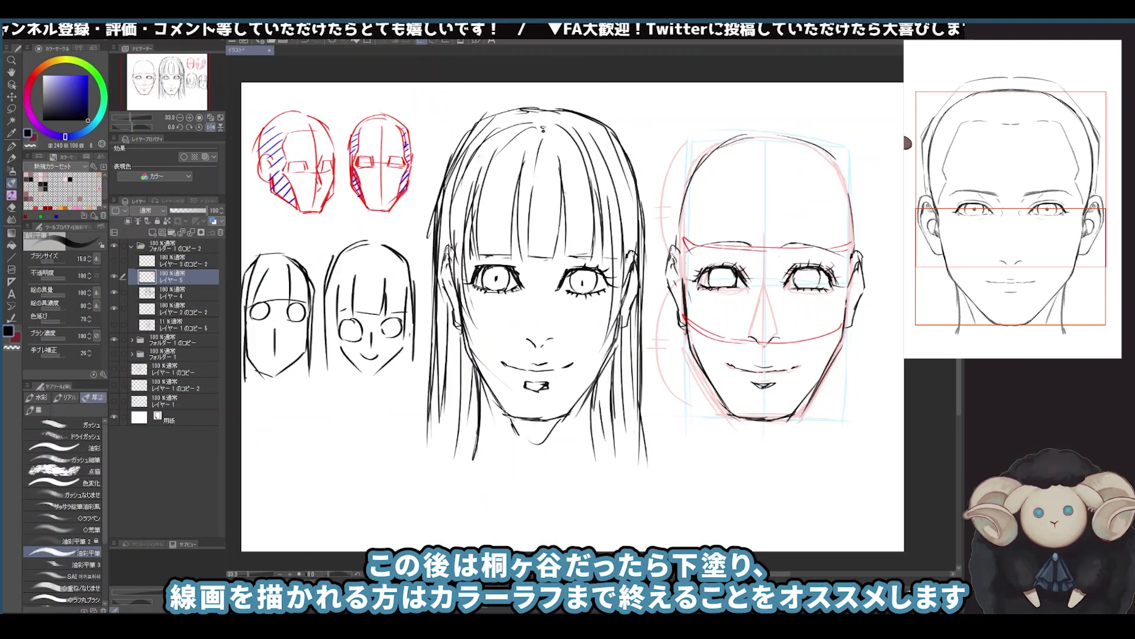
pyautogui.scroll(-1, 618, 362)
pyautogui.press('h')
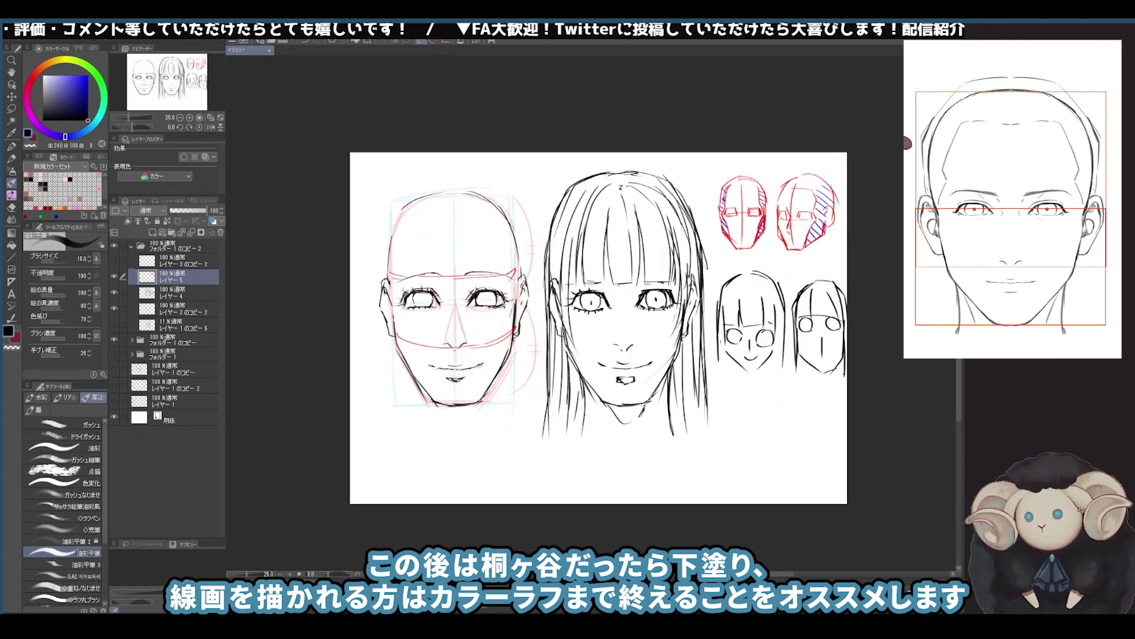
pyautogui.scroll(1, 626, 349)
pyautogui.moveTo(630, 368); pyautogui.dragTo(596, 360)
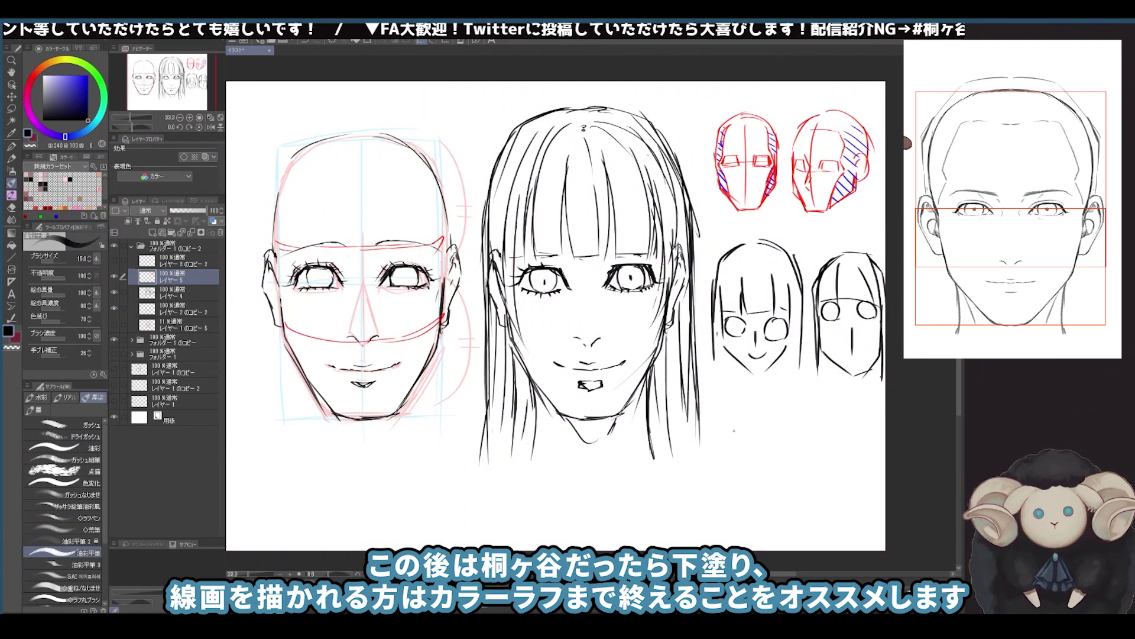
pyautogui.click(550, 598)
pyautogui.scroll(-1, 557, 302)
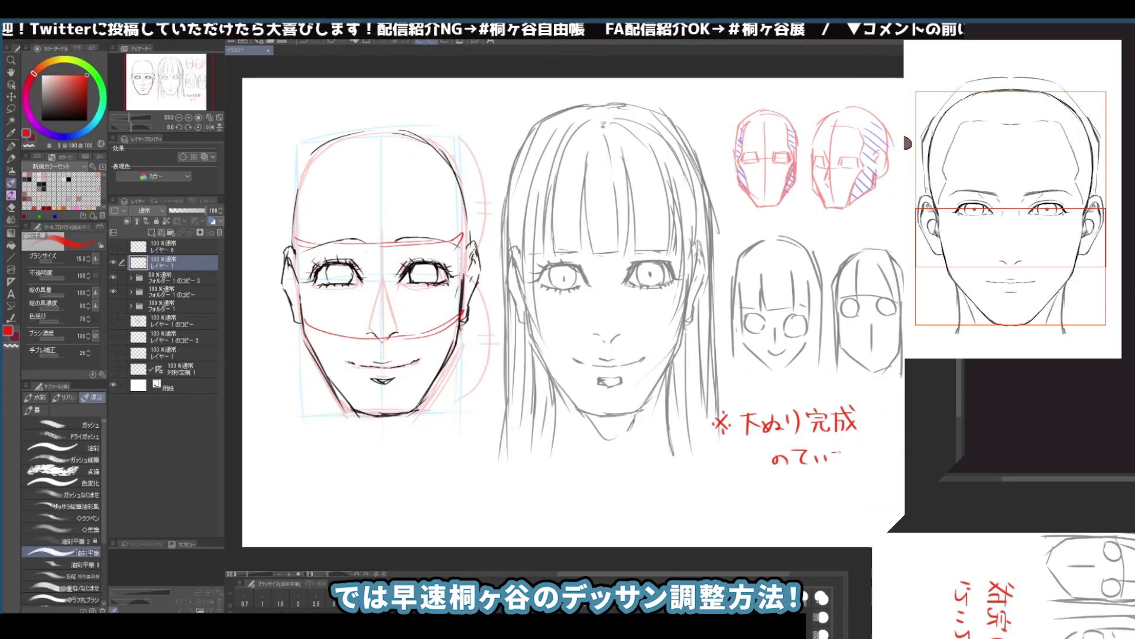
# - On the empty top layer, draw mirrored red eye sockets around the haired face's eyes with the symmetry ruler
pyautogui.click(168, 248)
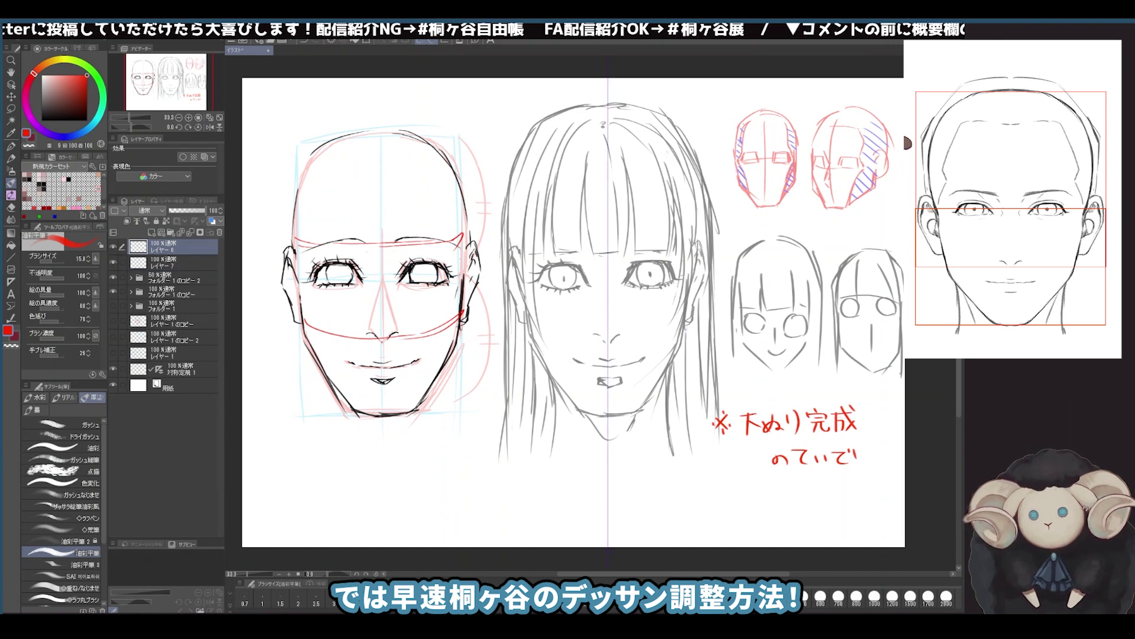
pyautogui.moveTo(615, 265)
pyautogui.mouseDown()
pyautogui.moveTo(632, 253)
pyautogui.moveTo(673, 257)
pyautogui.moveTo(675, 288)
pyautogui.moveTo(648, 299)
pyautogui.moveTo(598, 286)
pyautogui.moveTo(556, 299)
pyautogui.moveTo(535, 277)
pyautogui.mouseUp()
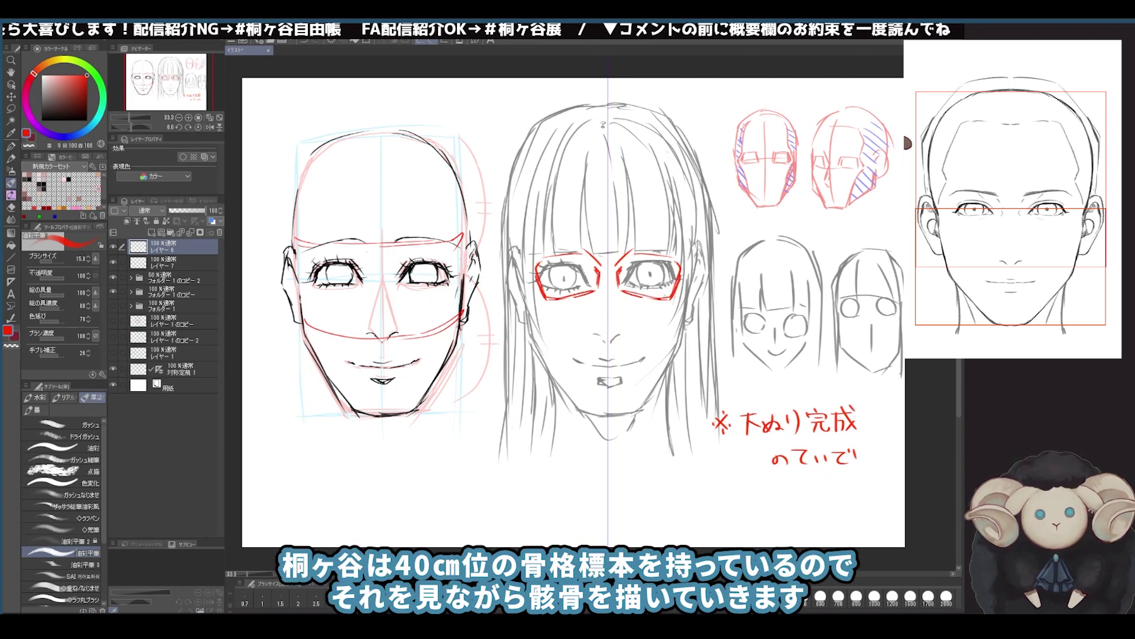
pyautogui.moveTo(607, 298)
pyautogui.mouseDown()
pyautogui.moveTo(598, 326)
pyautogui.moveTo(607, 326)
pyautogui.moveTo(597, 319)
pyautogui.mouseUp()
pyautogui.click(305, 42)
pyautogui.click(307, 41)
pyautogui.click(306, 41)
# - Draw the skull's nose cavity, inner socket edges, temple lines and upper jaw in red over the haired face
pyautogui.moveTo(607, 298)
pyautogui.mouseDown()
pyautogui.moveTo(606, 322)
pyautogui.moveTo(602, 306)
pyautogui.mouseUp()
pyautogui.moveTo(585, 258)
pyautogui.mouseDown()
pyautogui.moveTo(598, 272)
pyautogui.moveTo(586, 294)
pyautogui.mouseUp()
pyautogui.moveTo(550, 201)
pyautogui.mouseDown()
pyautogui.moveTo(526, 302)
pyautogui.moveTo(545, 319)
pyautogui.moveTo(585, 324)
pyautogui.moveTo(573, 361)
pyautogui.mouseUp()
pyautogui.moveTo(576, 350); pyautogui.dragTo(608, 356)
pyautogui.moveTo(569, 318); pyautogui.dragTo(574, 361)
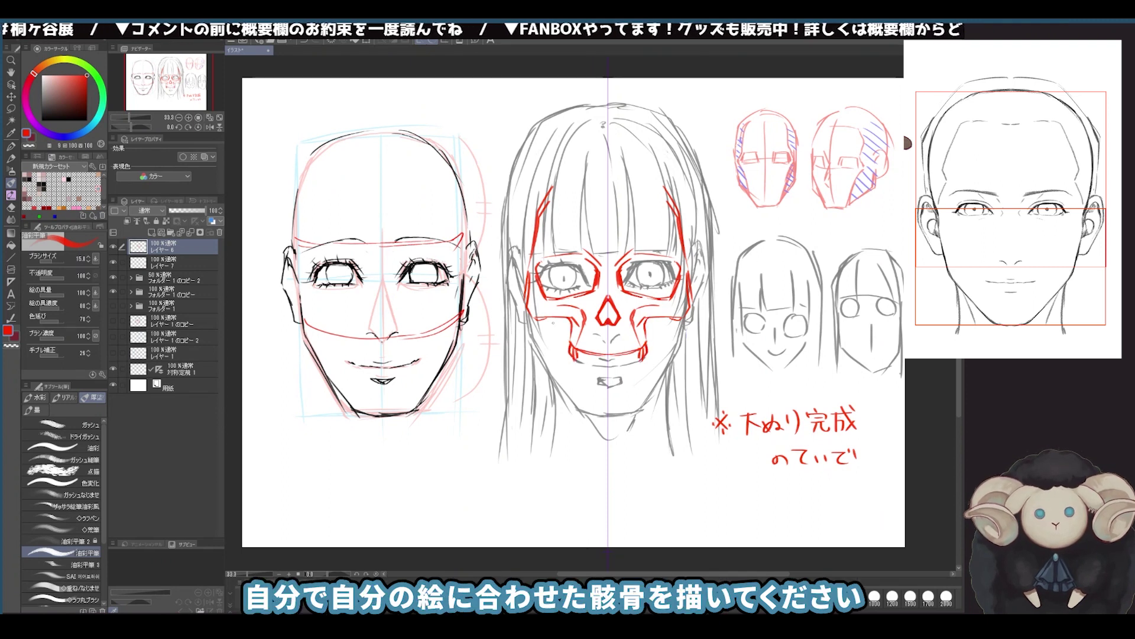
# - Add the inner cheek lines and tooth-row contours around the skull's upper jaw
pyautogui.moveTo(550, 316)
pyautogui.mouseDown()
pyautogui.moveTo(569, 354)
pyautogui.moveTo(565, 343)
pyautogui.moveTo(607, 354)
pyautogui.mouseUp()
pyautogui.moveTo(577, 358)
pyautogui.mouseDown()
pyautogui.moveTo(640, 359)
pyautogui.moveTo(589, 370)
pyautogui.mouseUp()
pyautogui.moveTo(608, 322)
pyautogui.mouseDown()
pyautogui.moveTo(608, 348)
pyautogui.moveTo(581, 354)
pyautogui.moveTo(608, 365)
pyautogui.moveTo(569, 346)
pyautogui.moveTo(593, 370)
pyautogui.moveTo(570, 359)
pyautogui.moveTo(565, 345)
pyautogui.mouseUp()
pyautogui.click(11, 207)
pyautogui.click(10, 182)
# - Outline the skull's lower jaw down to the chin, and draw its temples and rounded cranium up to the crown
pyautogui.moveTo(608, 377); pyautogui.dragTo(566, 360)
pyautogui.moveTo(553, 319)
pyautogui.mouseDown()
pyautogui.moveTo(567, 365)
pyautogui.moveTo(545, 329)
pyautogui.moveTo(539, 361)
pyautogui.moveTo(562, 397)
pyautogui.moveTo(608, 412)
pyautogui.mouseUp()
pyautogui.moveTo(542, 311)
pyautogui.mouseDown()
pyautogui.moveTo(535, 361)
pyautogui.moveTo(606, 412)
pyautogui.mouseUp()
pyautogui.moveTo(547, 181); pyautogui.dragTo(530, 260)
pyautogui.moveTo(574, 106)
pyautogui.mouseDown()
pyautogui.moveTo(526, 148)
pyautogui.moveTo(514, 201)
pyautogui.moveTo(537, 121)
pyautogui.moveTo(514, 230)
pyautogui.moveTo(526, 301)
pyautogui.mouseUp()
# - Reinforce the skull's eye sockets, brow and outer cheekbones, and add neck lines below the jaw
pyautogui.moveTo(585, 252)
pyautogui.mouseDown()
pyautogui.moveTo(550, 254)
pyautogui.moveTo(535, 283)
pyautogui.moveTo(574, 301)
pyautogui.moveTo(550, 298)
pyautogui.mouseUp()
pyautogui.moveTo(616, 261); pyautogui.dragTo(611, 273)
pyautogui.moveTo(627, 253)
pyautogui.mouseDown()
pyautogui.moveTo(612, 268)
pyautogui.moveTo(623, 268)
pyautogui.moveTo(623, 289)
pyautogui.mouseUp()
pyautogui.moveTo(529, 269); pyautogui.dragTo(524, 312)
pyautogui.moveTo(696, 291)
pyautogui.mouseDown()
pyautogui.moveTo(689, 310)
pyautogui.moveTo(698, 284)
pyautogui.mouseUp()
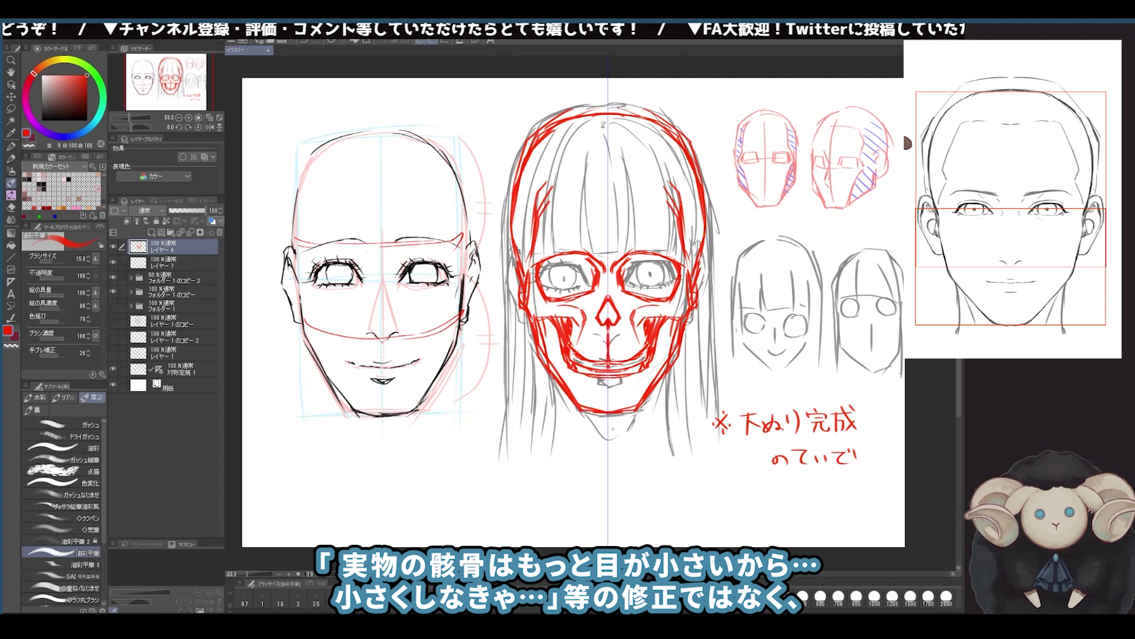
pyautogui.moveTo(590, 411)
pyautogui.mouseDown()
pyautogui.moveTo(586, 473)
pyautogui.moveTo(608, 474)
pyautogui.moveTo(576, 449)
pyautogui.moveTo(590, 471)
pyautogui.mouseUp()
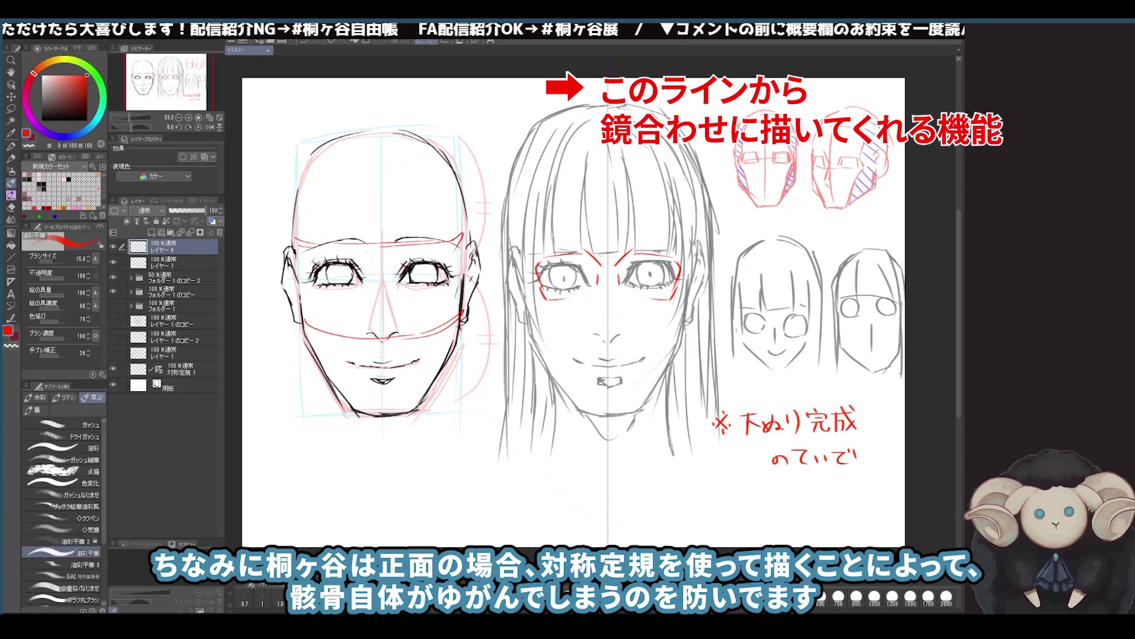
# - Draw the mirrored lower eye-socket contours in red over the haired face
pyautogui.moveTo(621, 271)
pyautogui.mouseDown()
pyautogui.moveTo(619, 291)
pyautogui.moveTo(670, 299)
pyautogui.mouseUp()
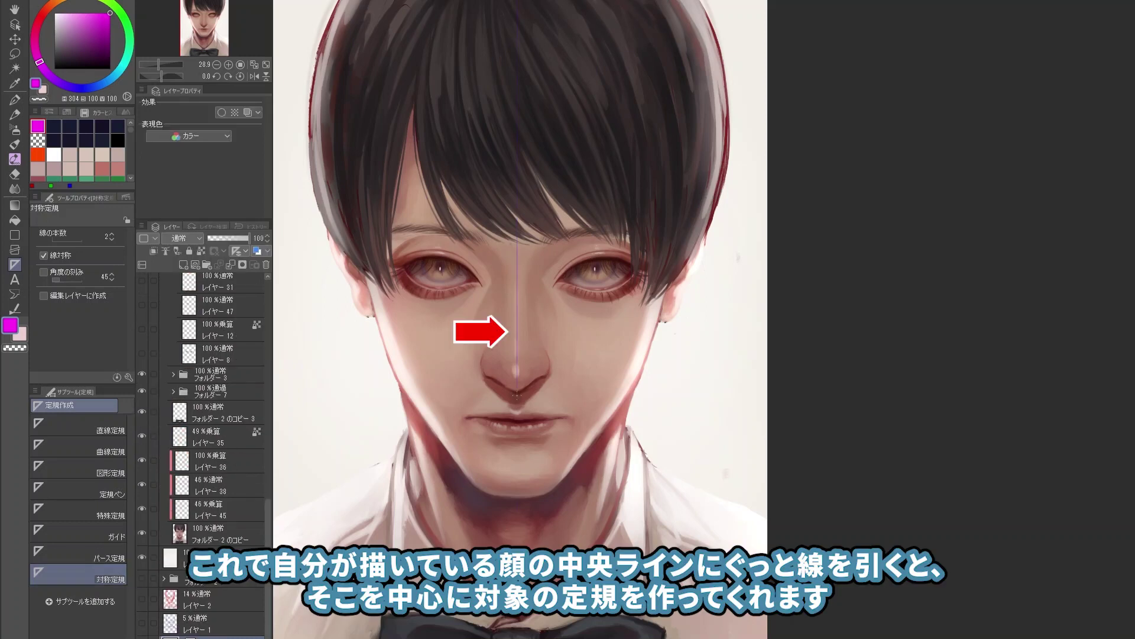
# - In the front-facing portrait, place a symmetry ruler along the face's centre line and sketch mirrored magenta eye sockets and nose lines
pyautogui.moveTo(517, 394); pyautogui.dragTo(517, 340)
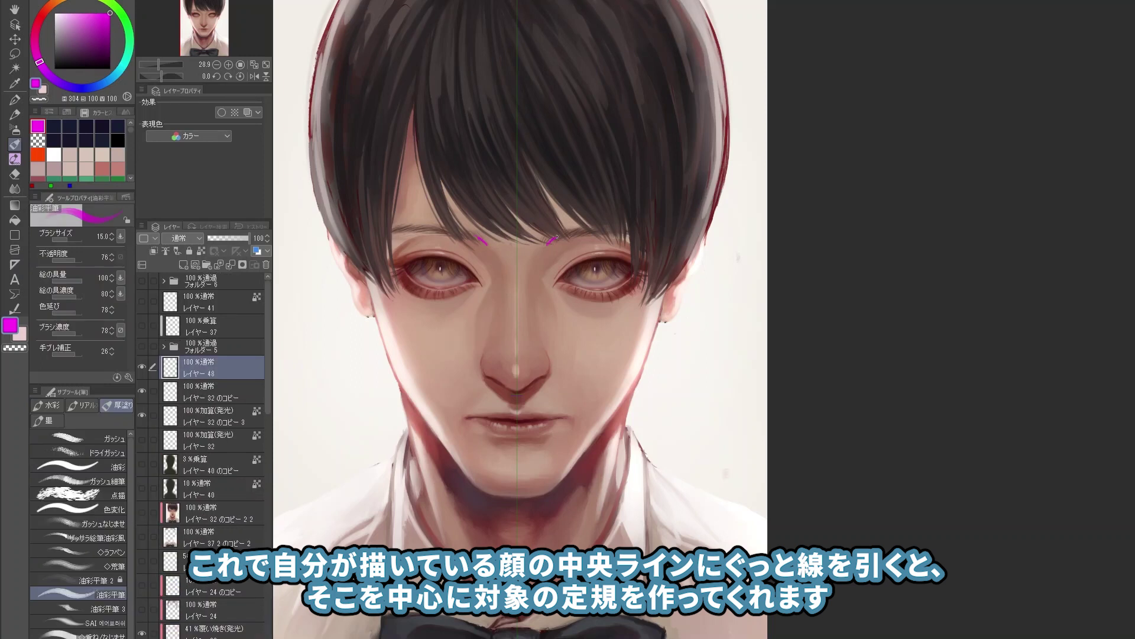
pyautogui.moveTo(393, 254); pyautogui.dragTo(486, 244)
pyautogui.moveTo(385, 260)
pyautogui.mouseDown()
pyautogui.moveTo(403, 331)
pyautogui.moveTo(463, 318)
pyautogui.mouseUp()
pyautogui.moveTo(486, 257); pyautogui.dragTo(500, 336)
pyautogui.moveTo(515, 290)
pyautogui.mouseDown()
pyautogui.moveTo(497, 331)
pyautogui.moveTo(516, 355)
pyautogui.mouseUp()
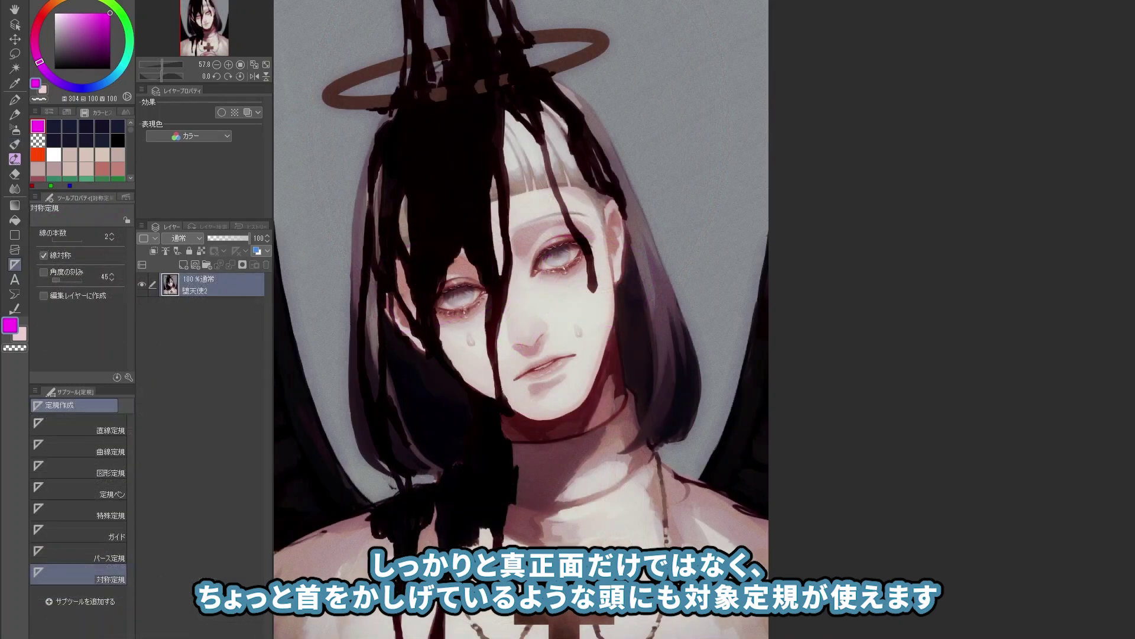
# - In the tilted-head portrait, place a symmetry ruler along the slanted centre line of the face
pyautogui.moveTo(542, 370); pyautogui.dragTo(496, 236)
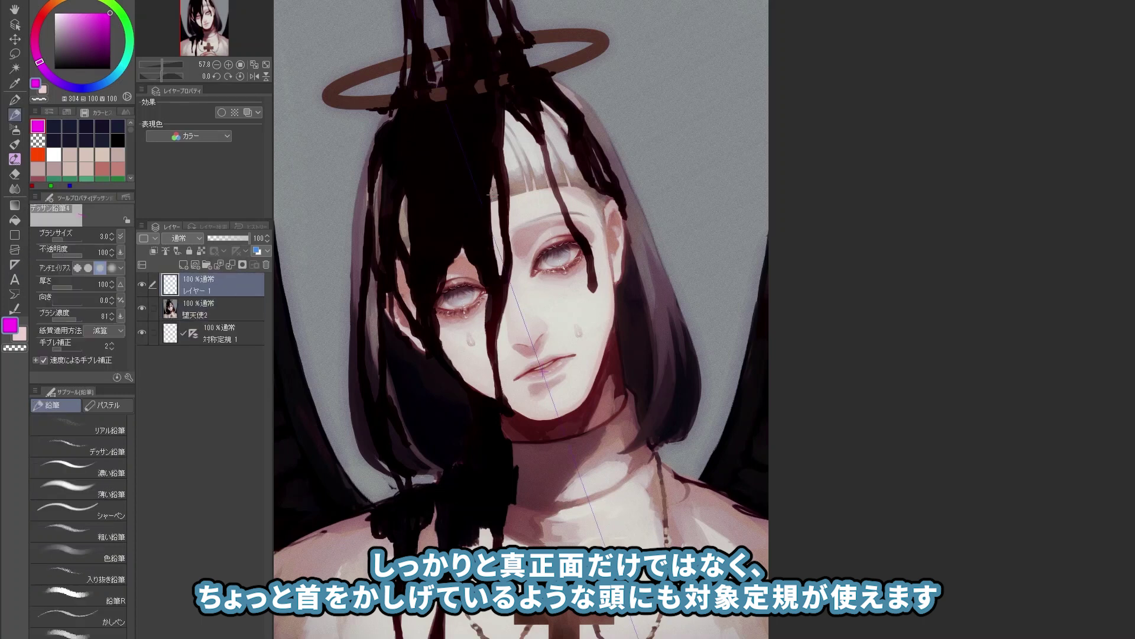
pyautogui.moveTo(520, 254)
pyautogui.mouseDown()
pyautogui.moveTo(529, 231)
pyautogui.moveTo(569, 222)
pyautogui.moveTo(592, 232)
pyautogui.moveTo(596, 270)
pyautogui.moveTo(515, 289)
pyautogui.moveTo(524, 325)
pyautogui.mouseUp()
pyautogui.hotkey('ctrl', 'z')
pyautogui.hotkey('ctrl', 'z')
pyautogui.hotkey('ctrl', 'z')
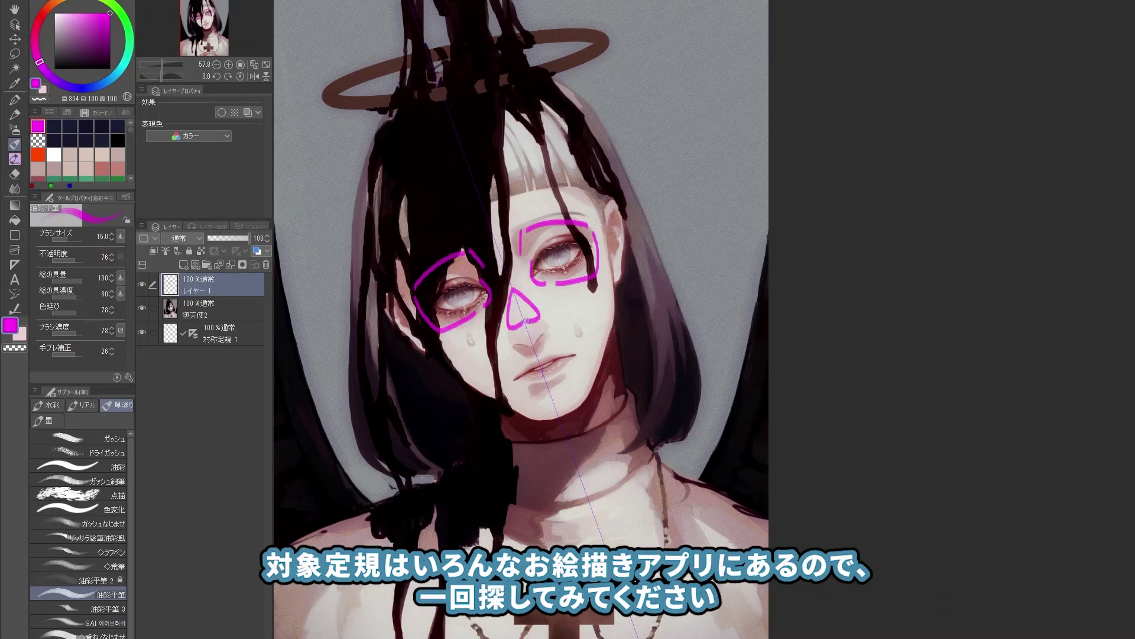
# - Sketch a magenta cheek contour mirrored across the tilted face's slanted ruler
pyautogui.moveTo(604, 210)
pyautogui.mouseDown()
pyautogui.moveTo(618, 296)
pyautogui.moveTo(603, 292)
pyautogui.moveTo(573, 338)
pyautogui.mouseUp()
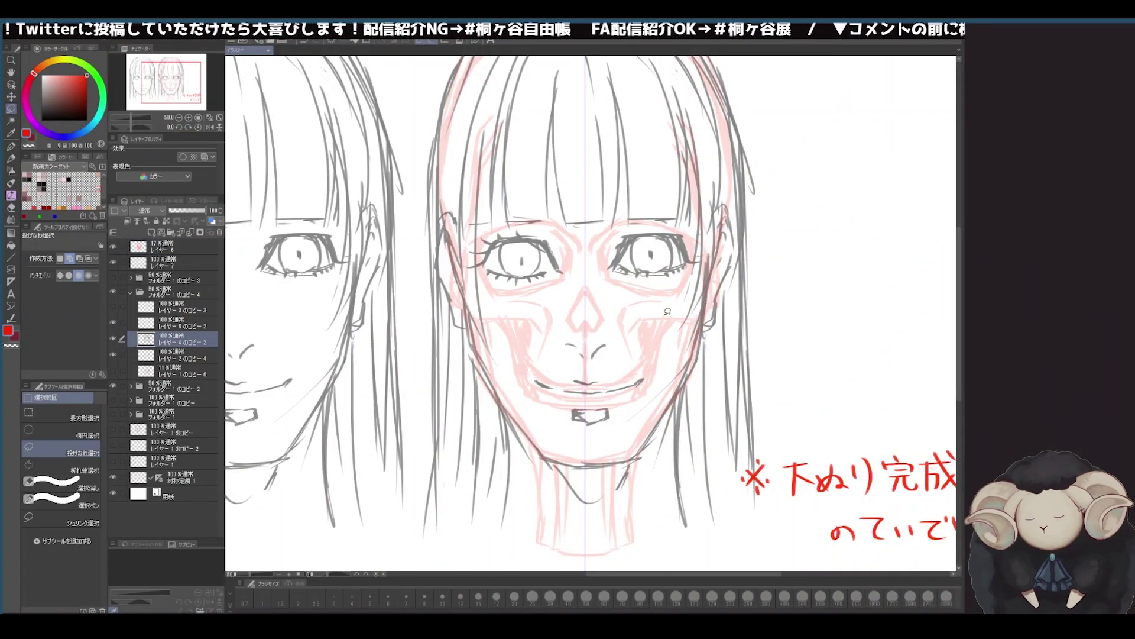
# - On レイヤー 4 のコピー 2, lasso the haired face's eye at the viewer's right and activate layer move to adjust its position
pyautogui.moveTo(668, 311)
pyautogui.mouseDown()
pyautogui.moveTo(587, 220)
pyautogui.moveTo(633, 301)
pyautogui.mouseUp()
pyautogui.hotkey('ctrl', 'd')
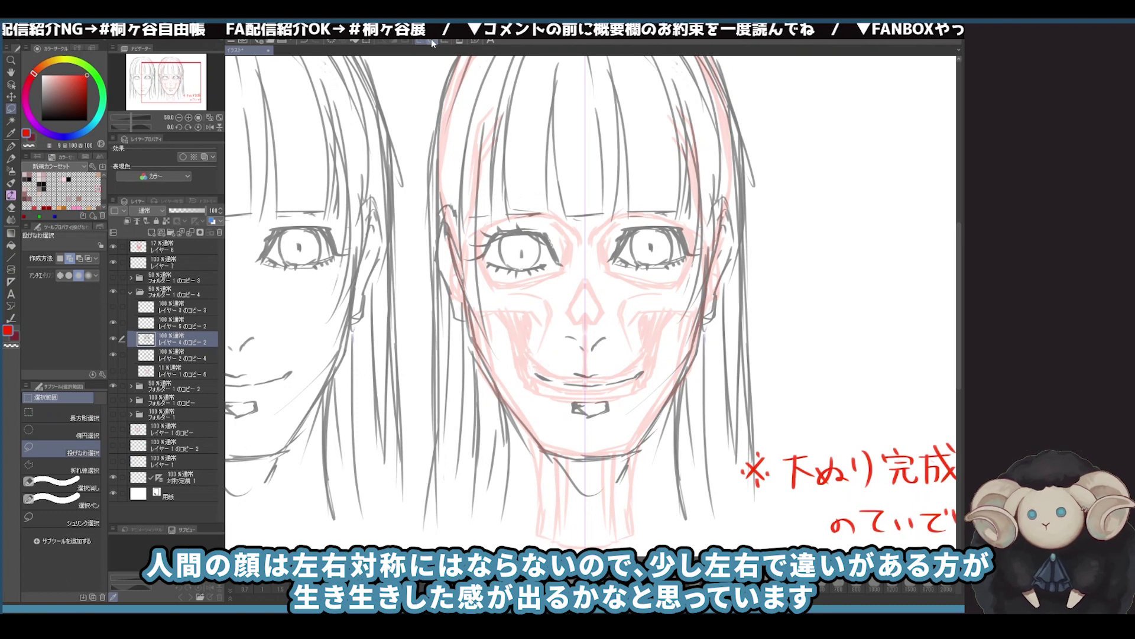
pyautogui.press('b')
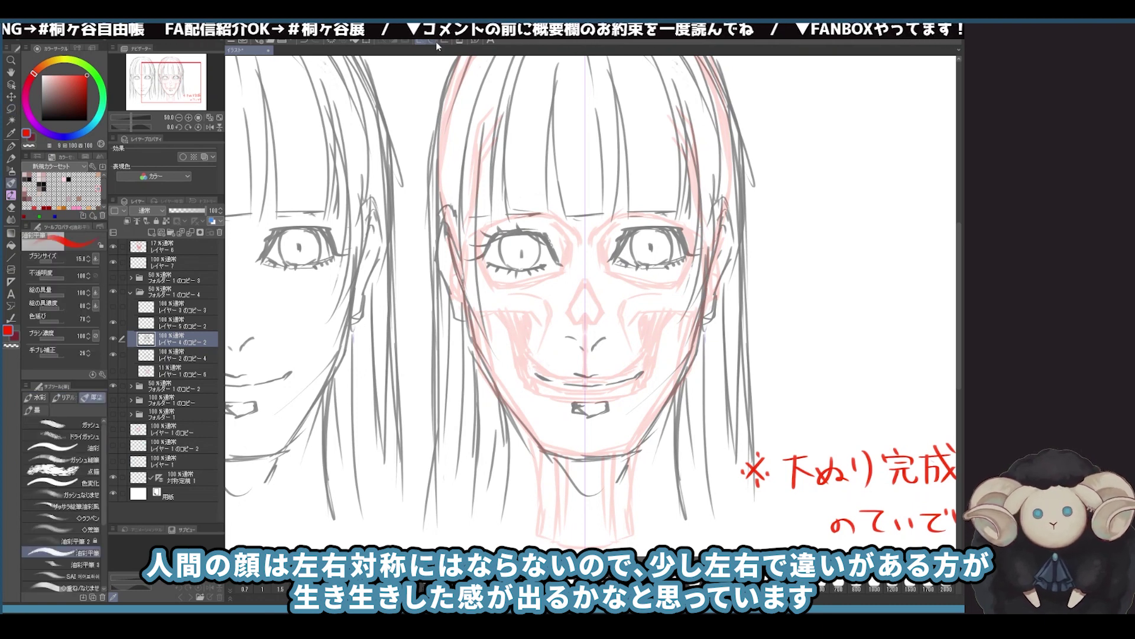
pyautogui.press('m')
pyautogui.moveTo(657, 307)
pyautogui.mouseDown()
pyautogui.moveTo(721, 208)
pyautogui.moveTo(660, 317)
pyautogui.mouseUp()
pyautogui.press('k')
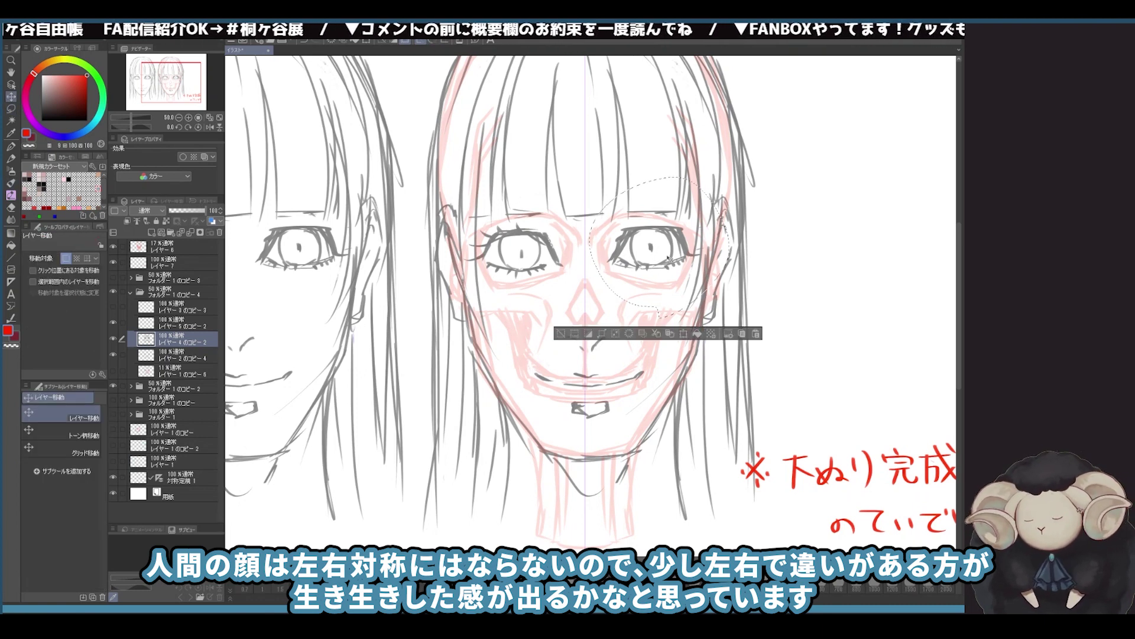